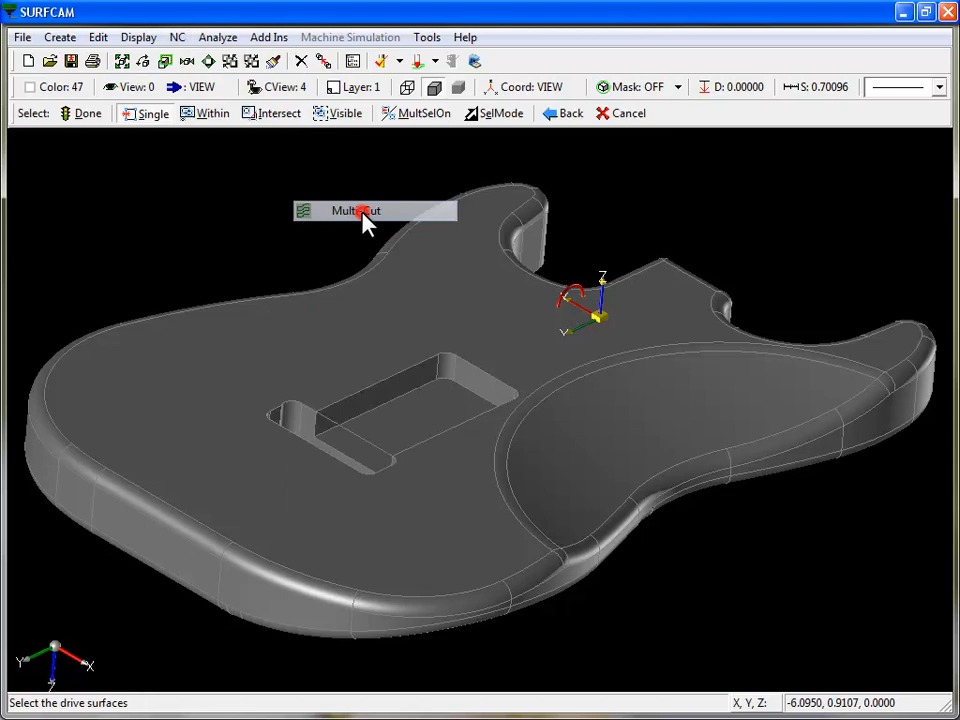
Step: Set up a 3 Axis Multi-Cut on the large curved body-contour surface using the Parallel to Curve cutting method
click(749, 414)
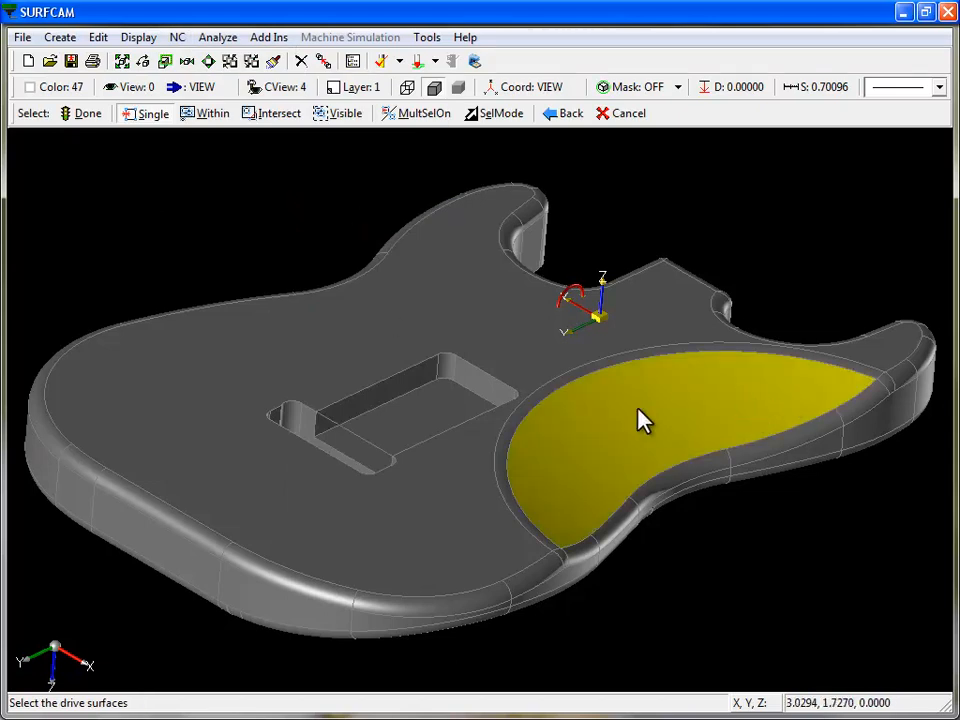
click(78, 113)
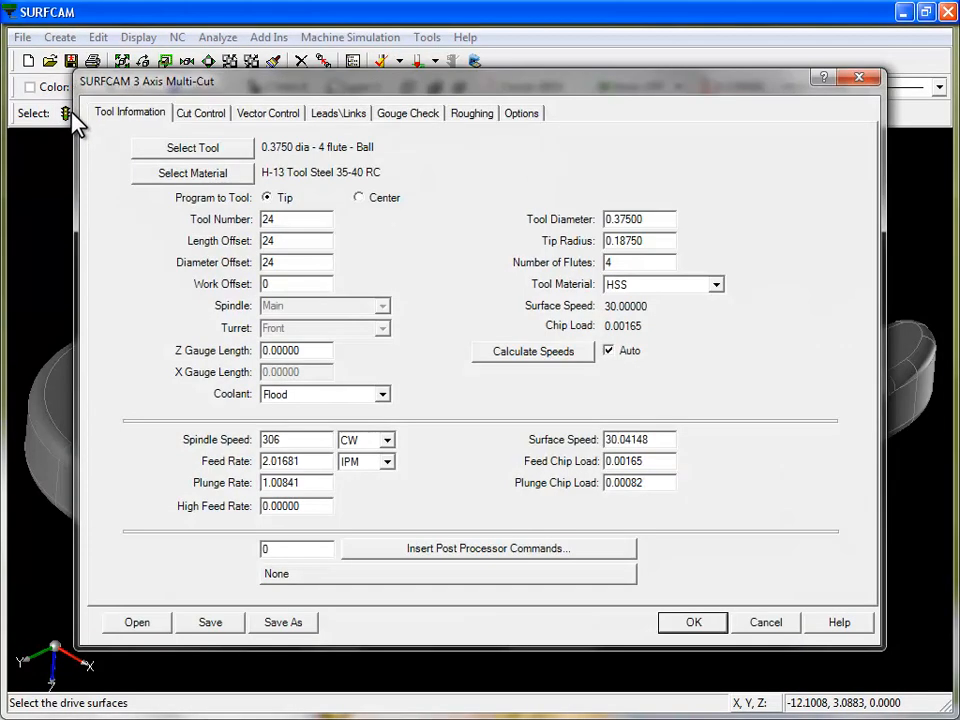
click(200, 116)
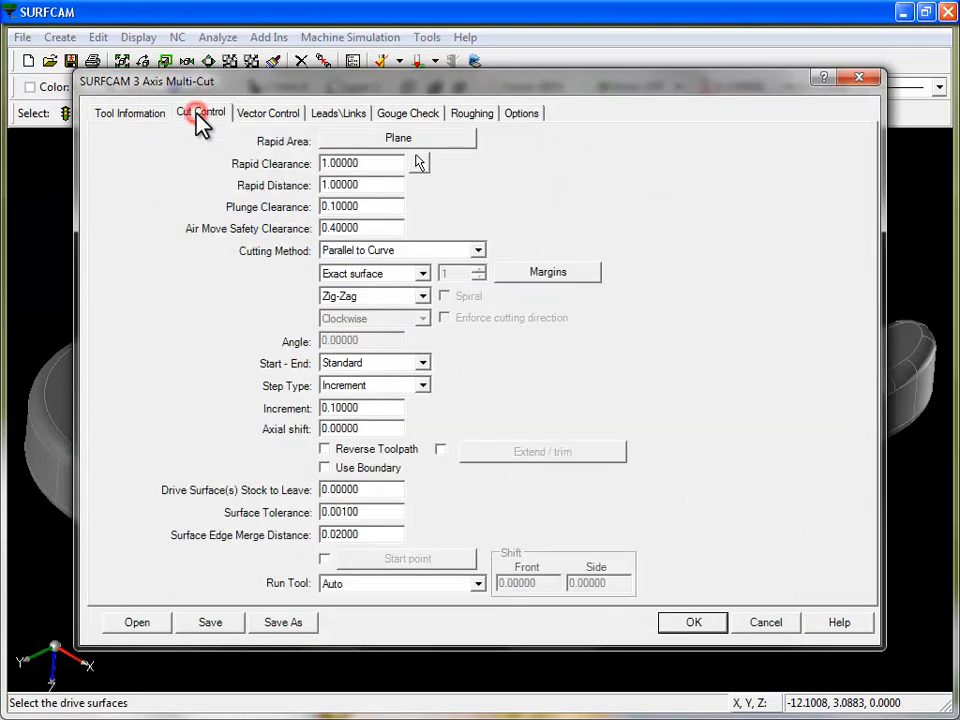
click(479, 250)
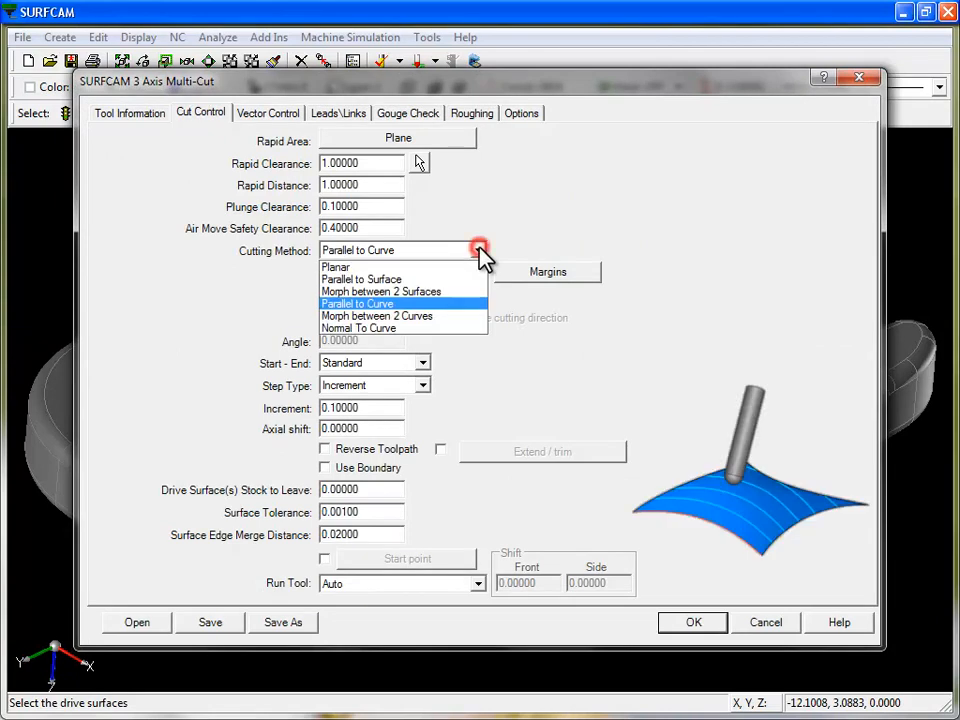
click(412, 304)
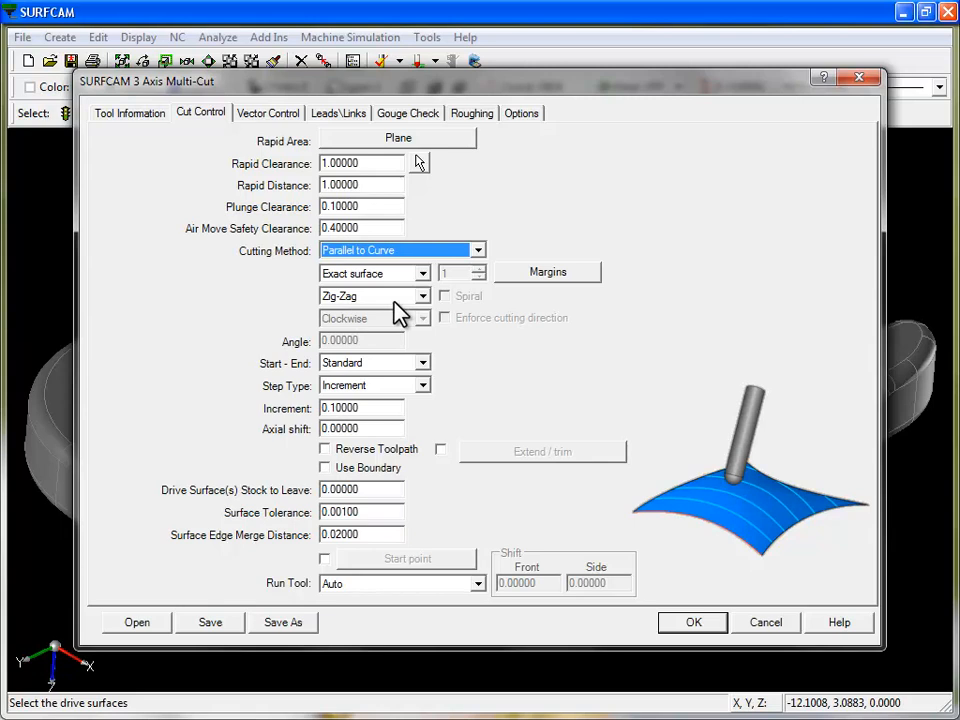
click(340, 114)
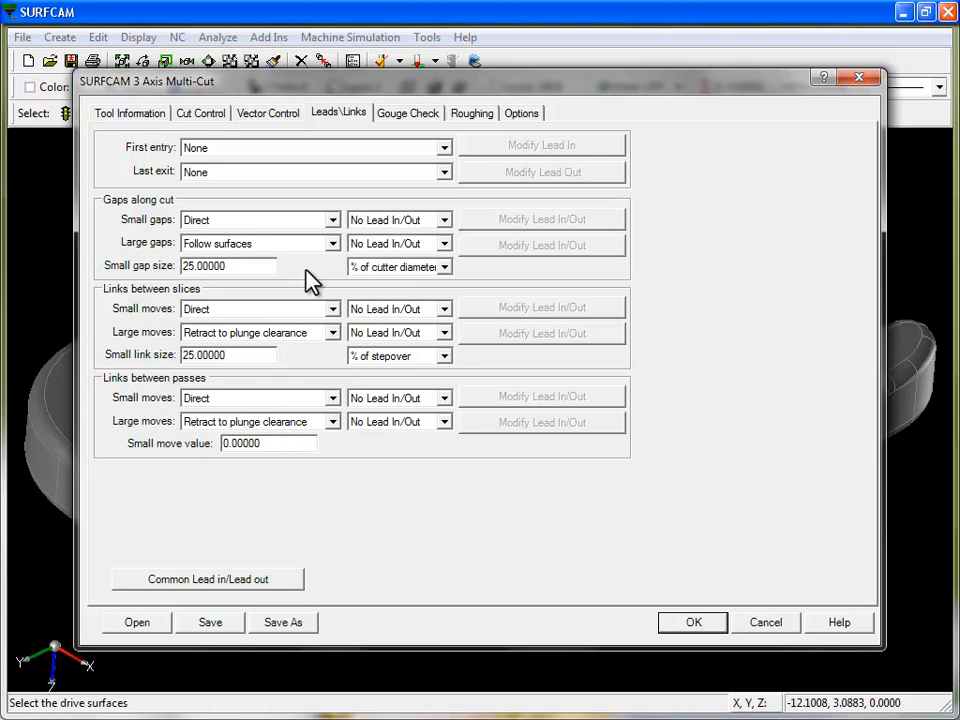
click(713, 622)
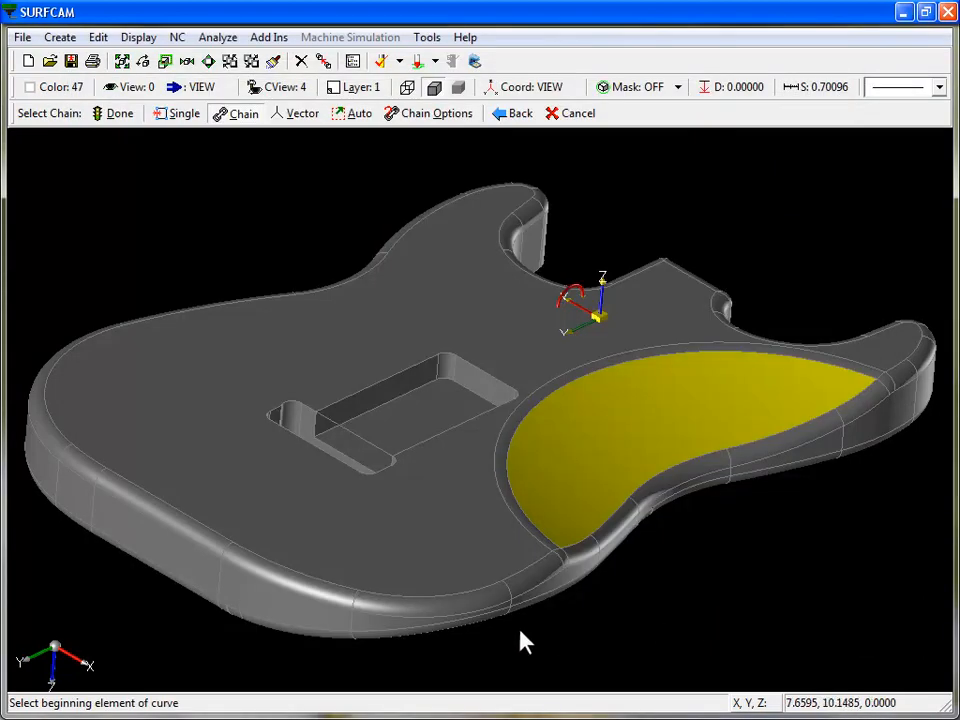
Step: Chain the contour surface's long arched edge as the guide curve, from its pointed corner to the opposite end, and generate the toolpath
click(857, 382)
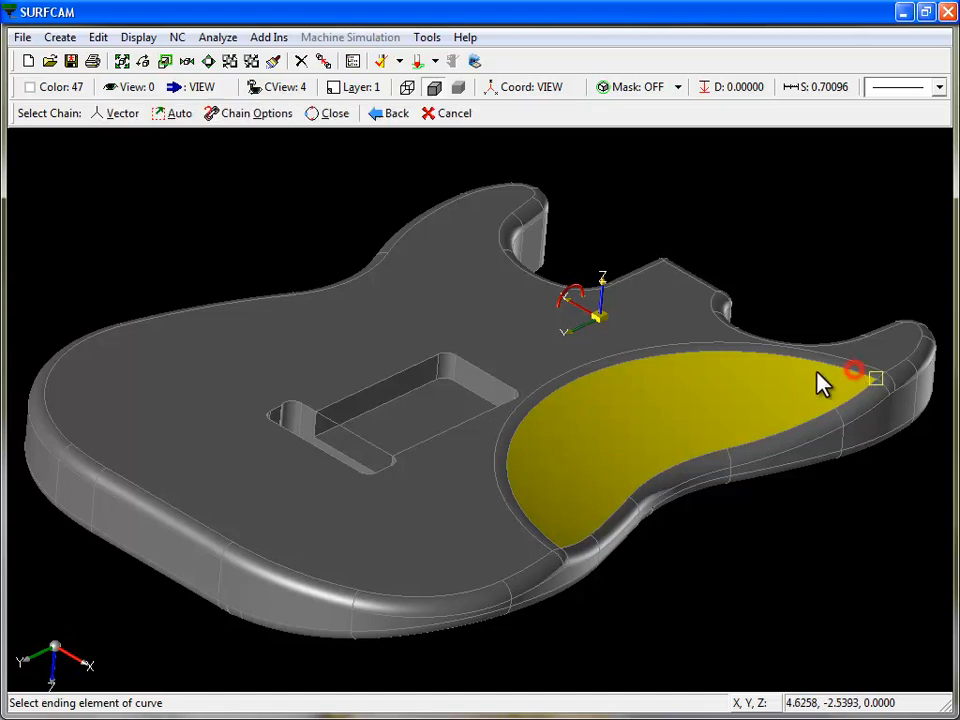
click(552, 547)
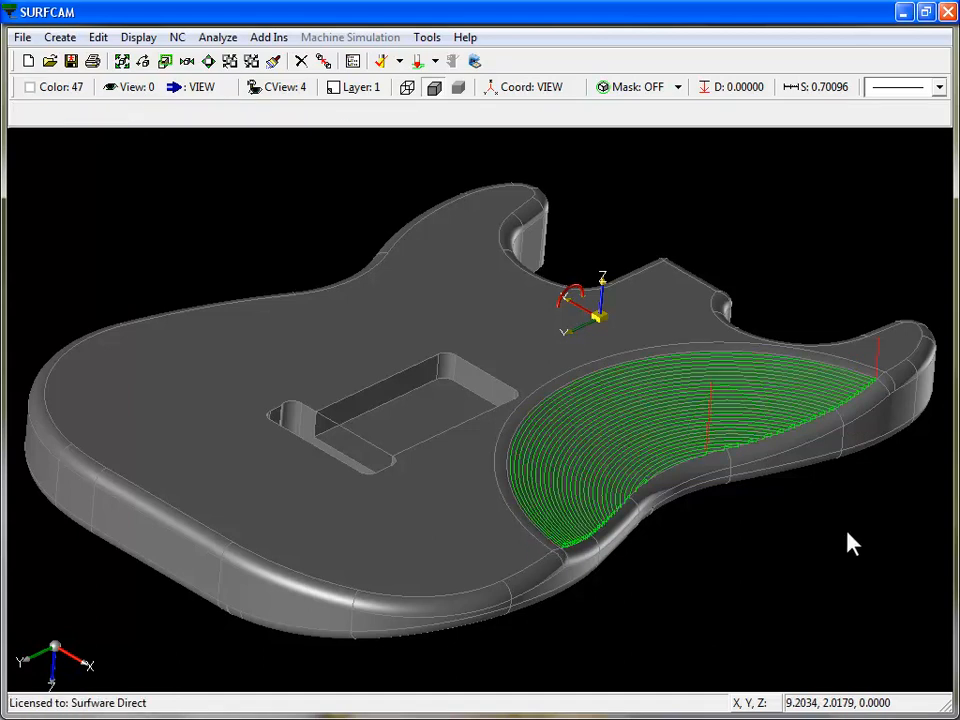
right_click(590, 258)
click(634, 296)
click(497, 297)
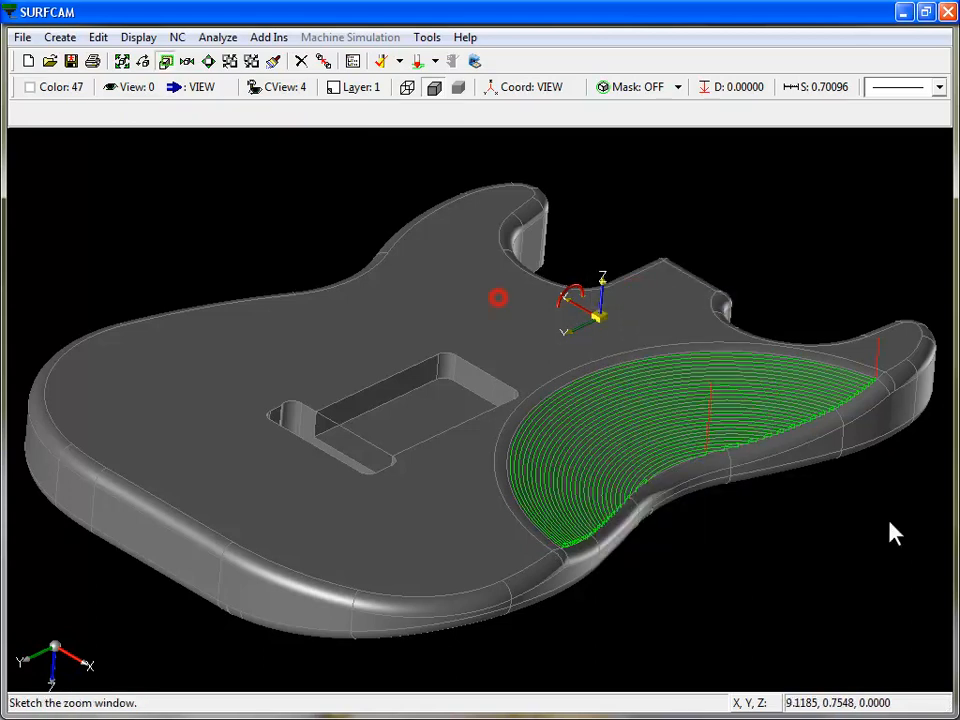
click(902, 585)
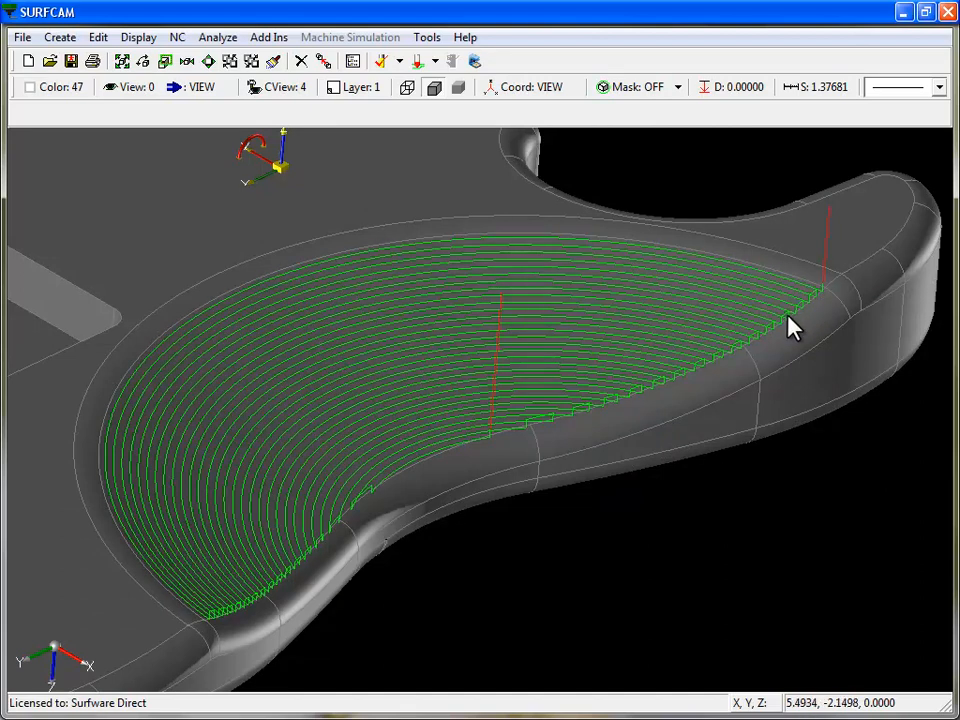
Step: Regenerate the Setup 2 Multi-Cut toolpath with its original geometry, using Blend spline for large moves between slices
click(345, 61)
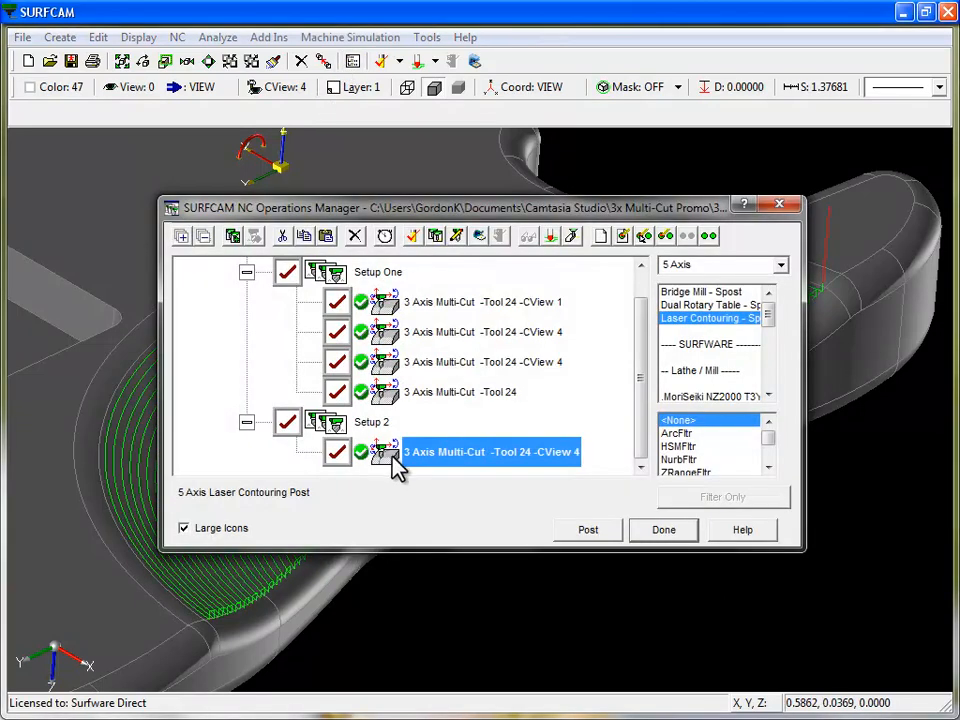
right_click(393, 457)
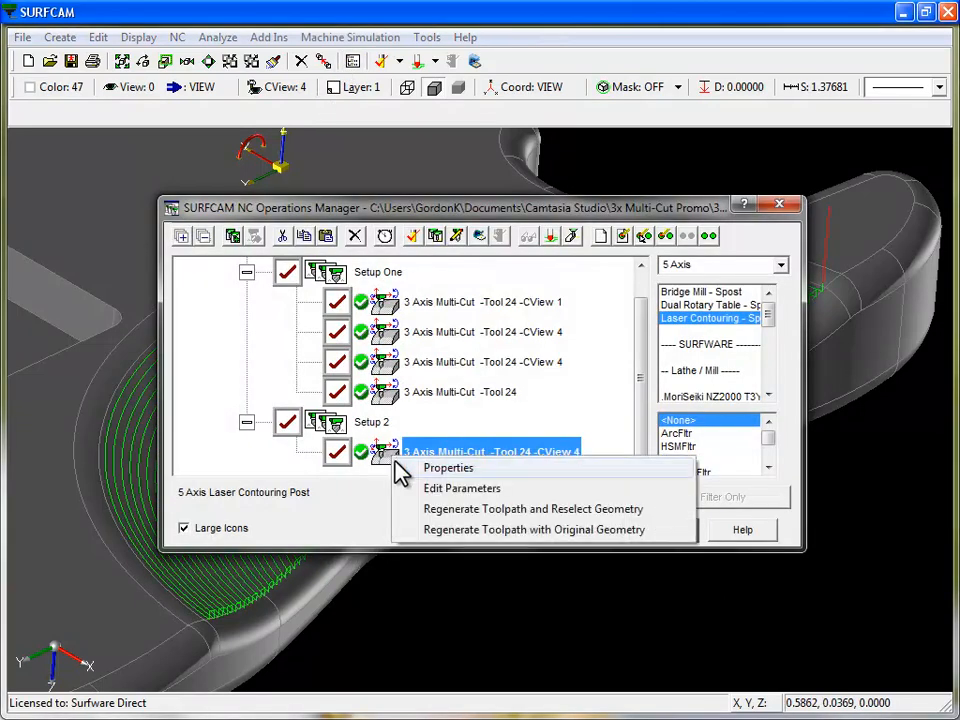
click(433, 530)
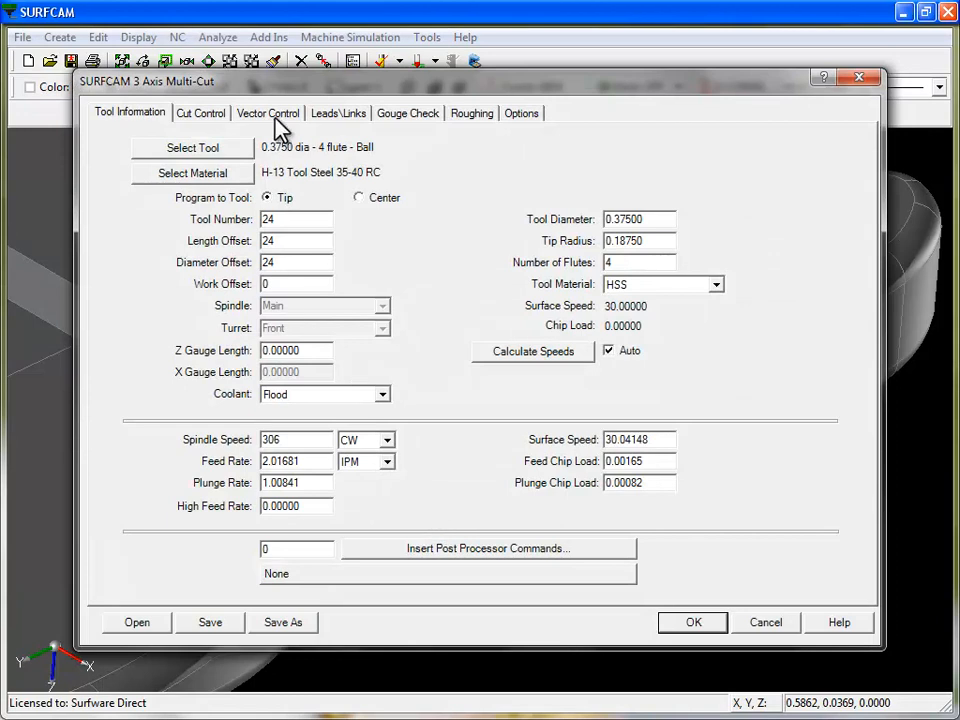
click(205, 113)
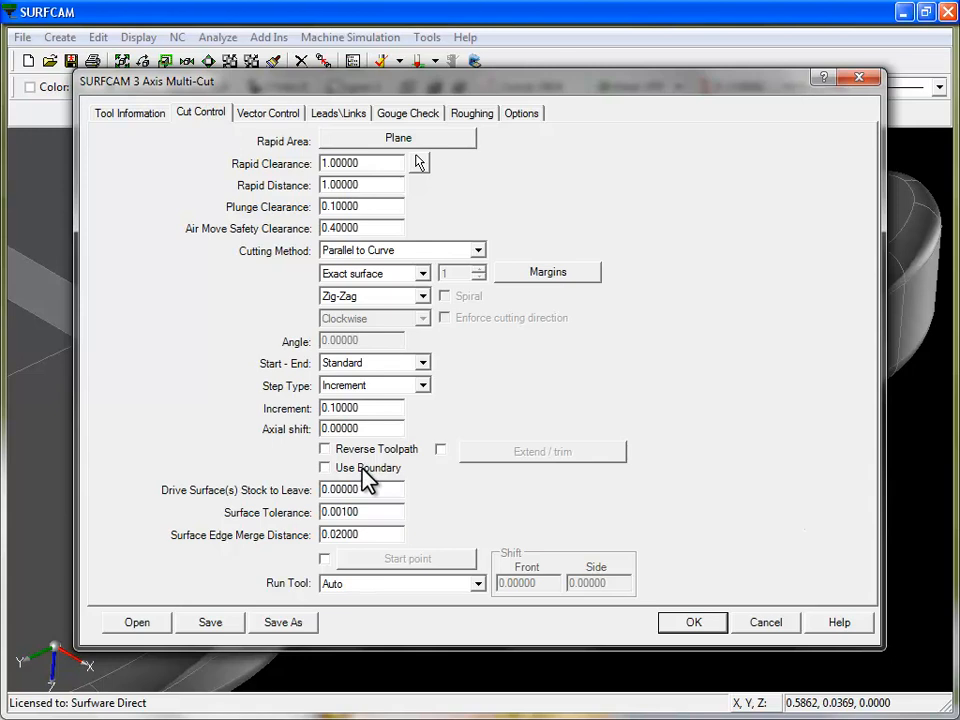
click(346, 114)
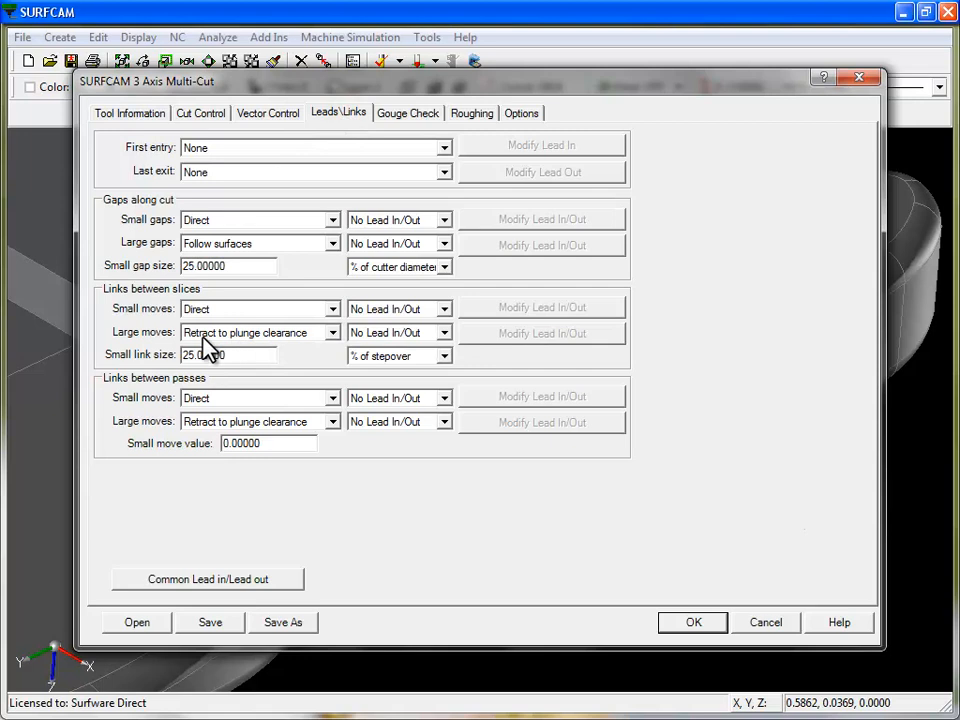
click(332, 332)
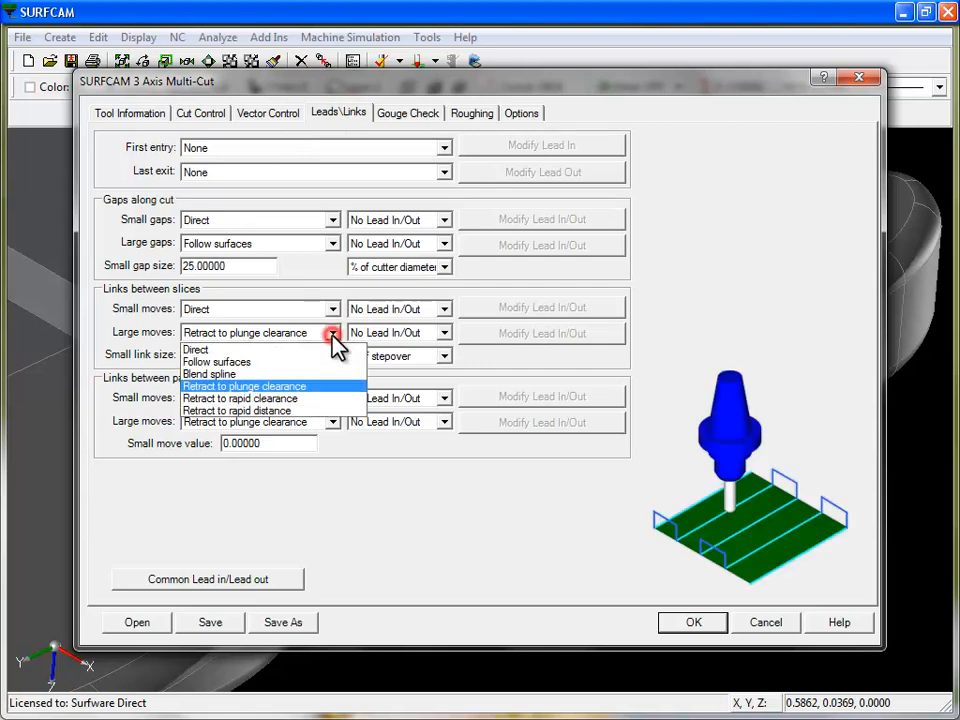
click(290, 374)
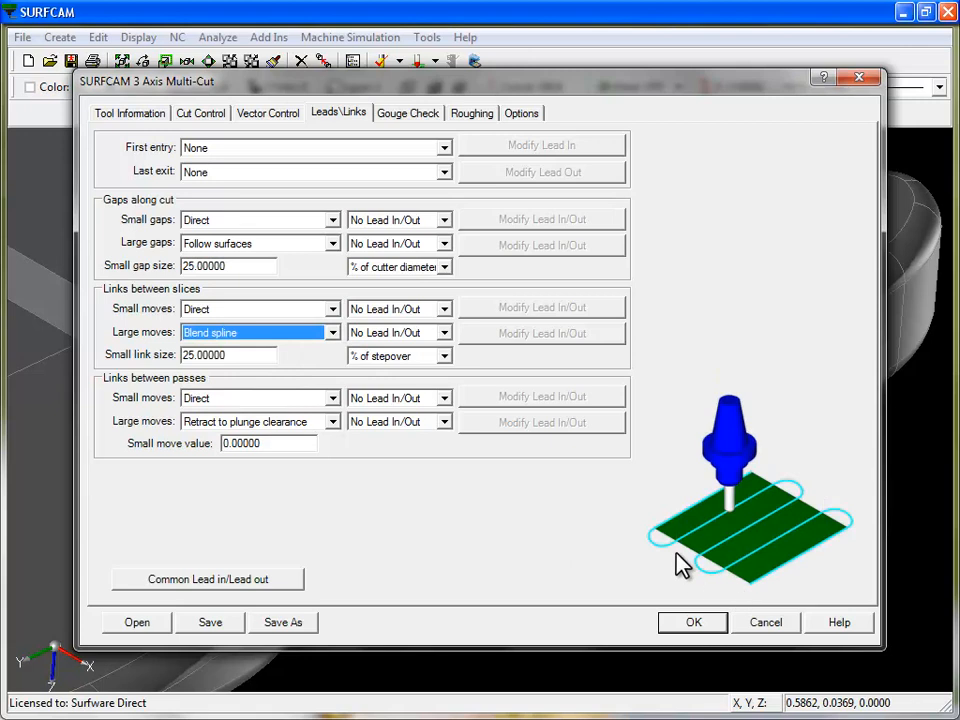
click(692, 627)
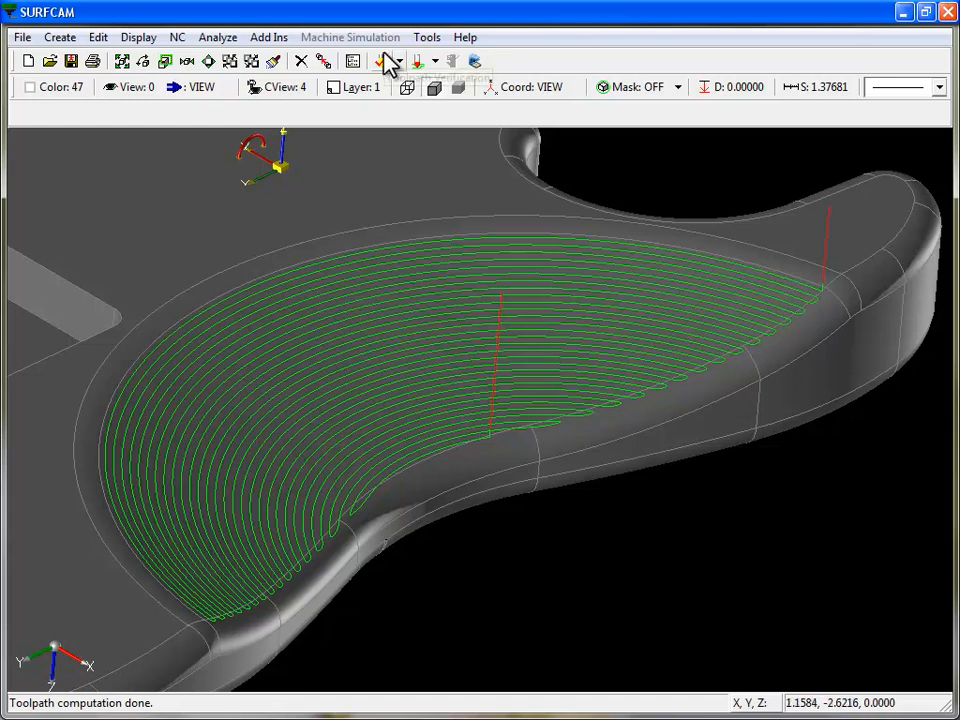
Step: Play the tool motion simulation of the blended toolpath, then stop and leave the simulation
click(419, 61)
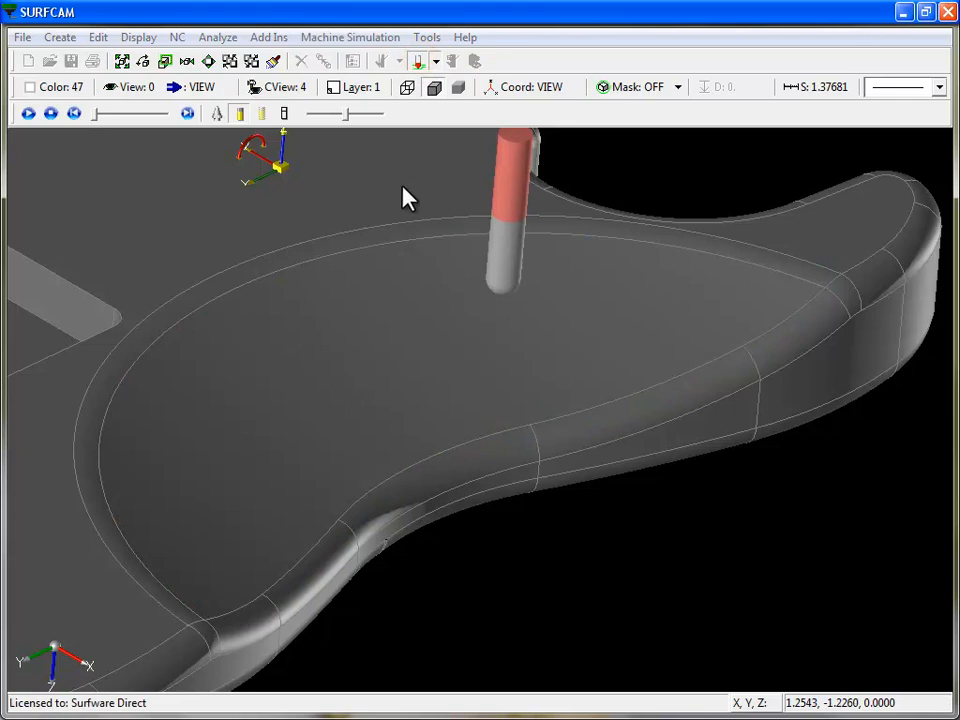
click(29, 114)
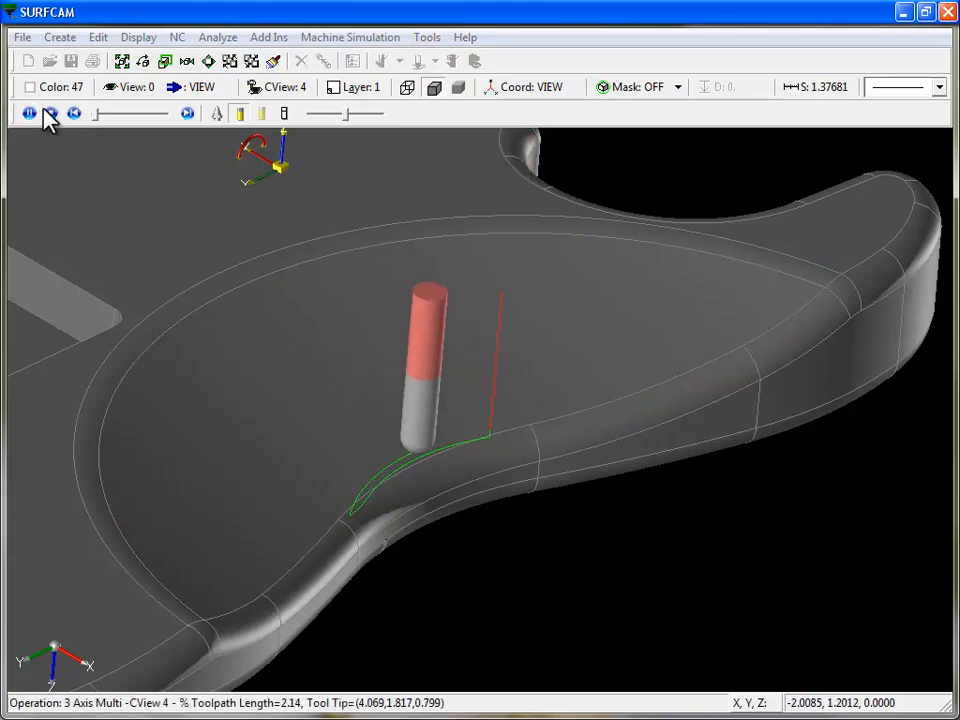
click(50, 115)
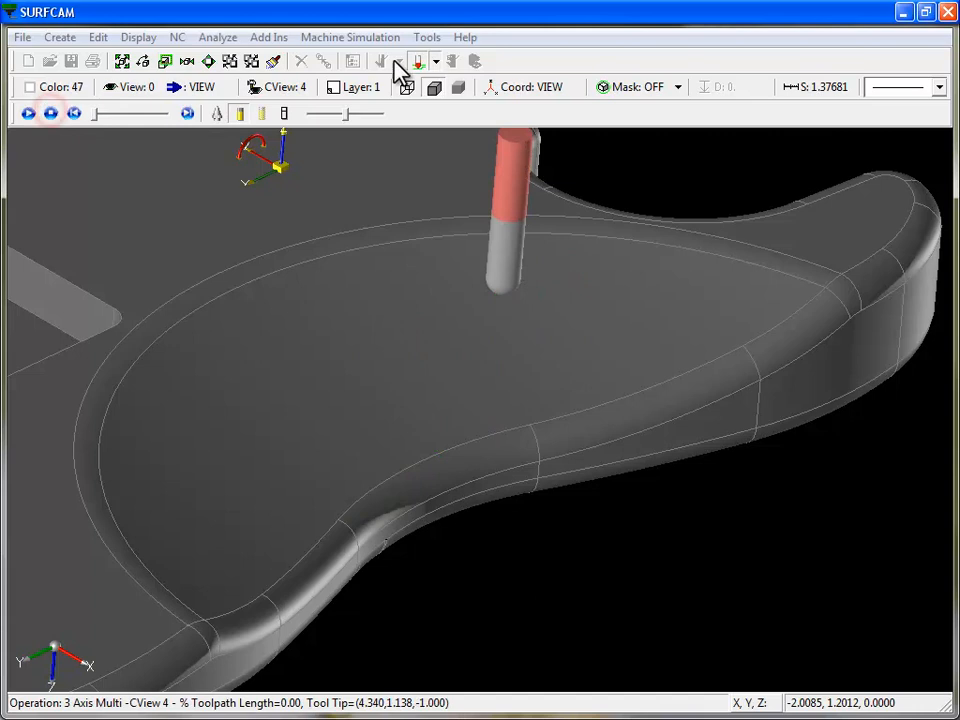
click(420, 63)
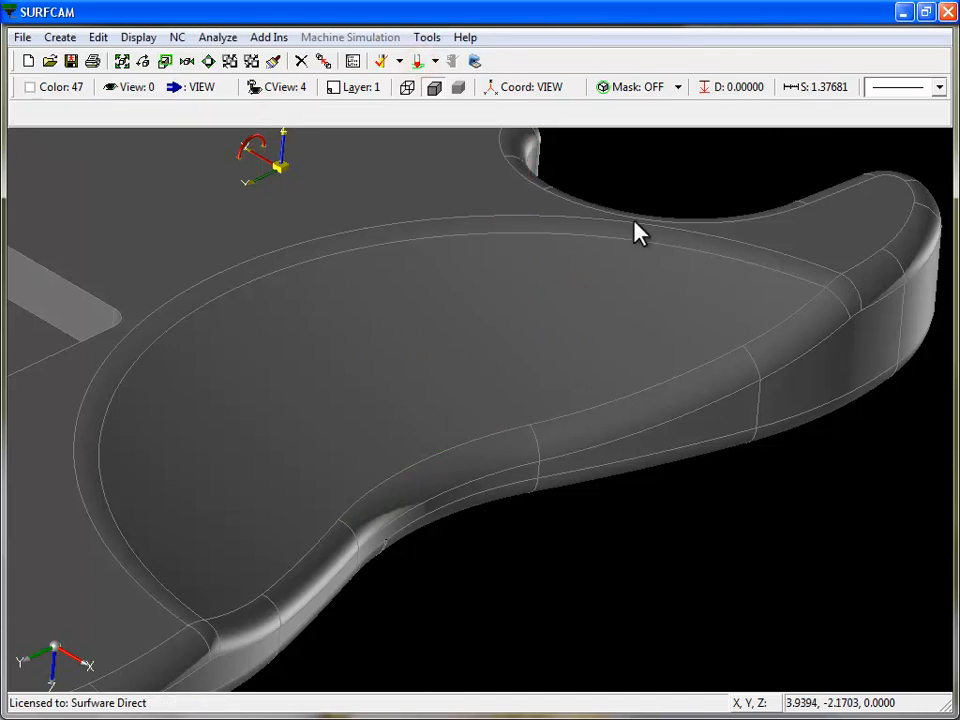
Step: Start regenerating the Setup 2 Multi-Cut operation with its original geometry and enable Extend / trim, opening its settings
click(353, 64)
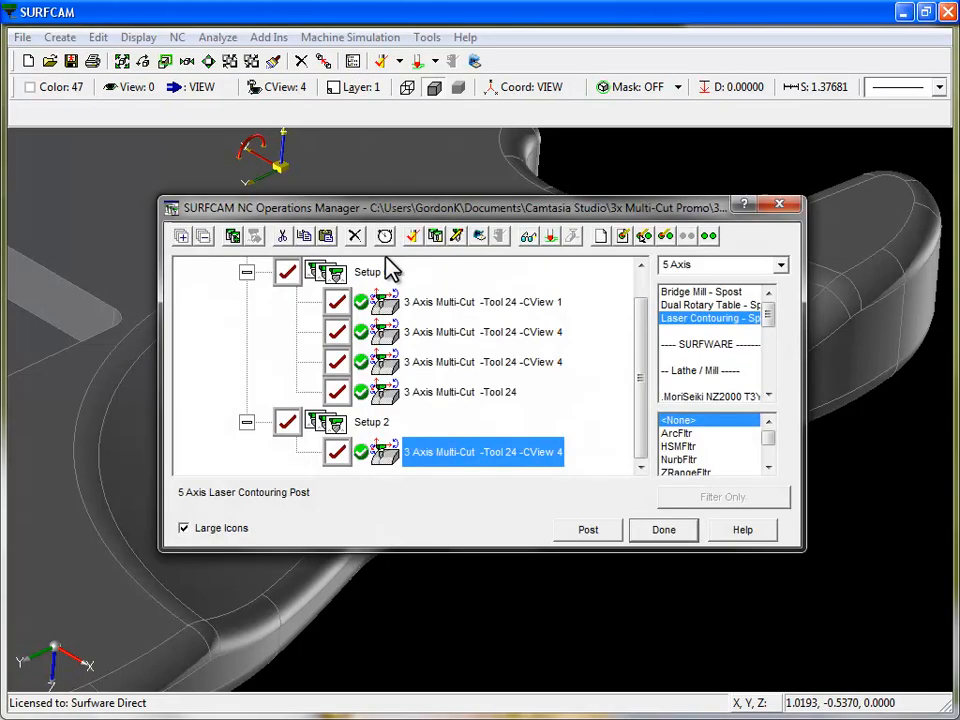
right_click(388, 460)
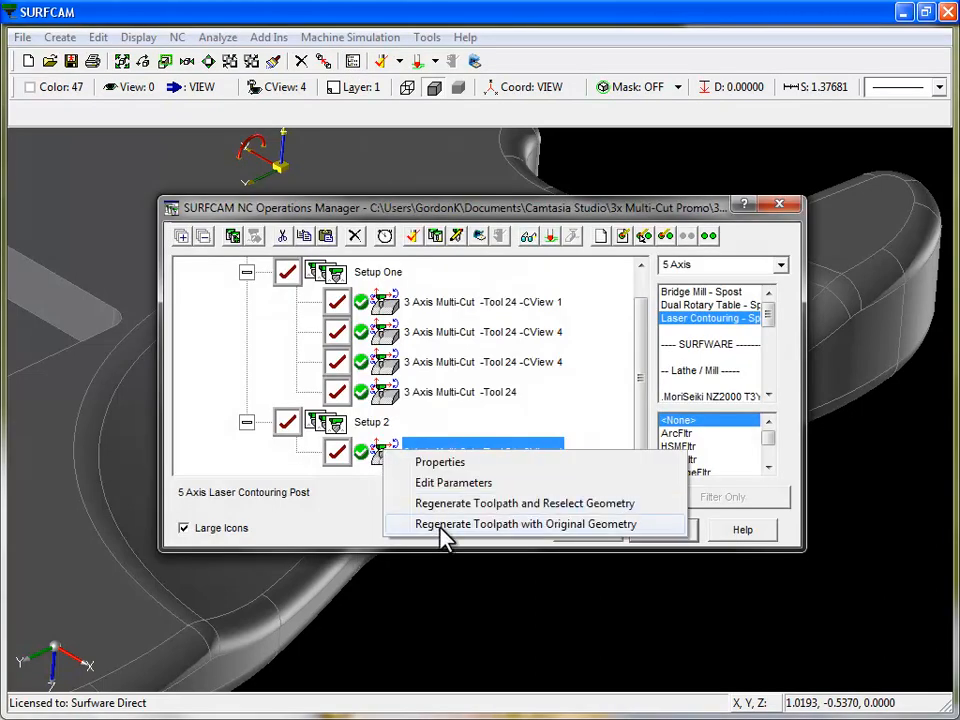
click(446, 538)
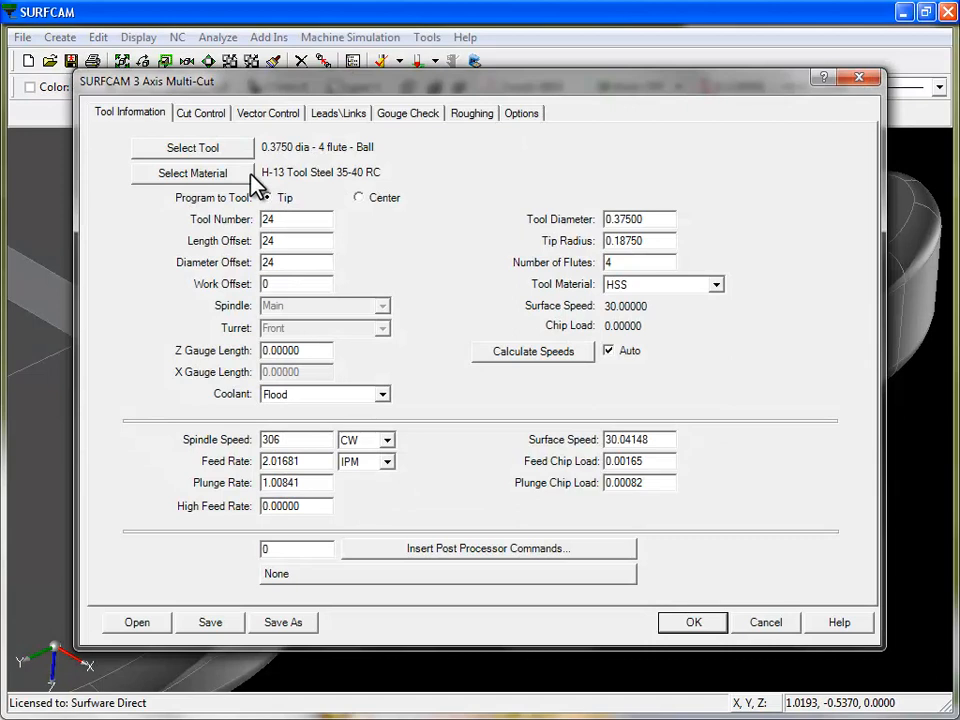
click(205, 116)
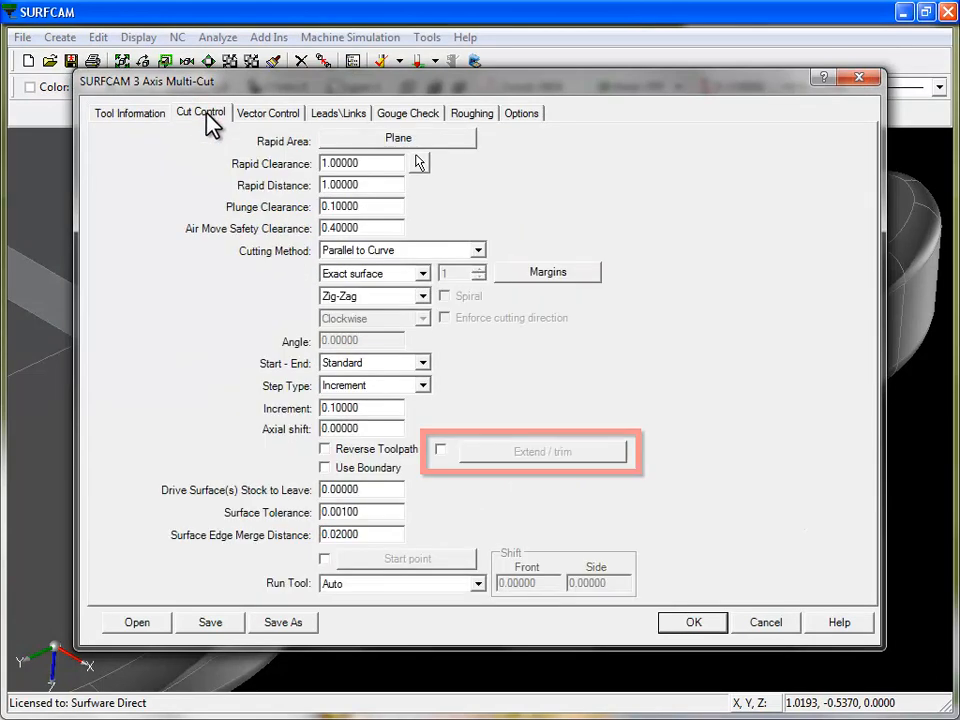
click(440, 449)
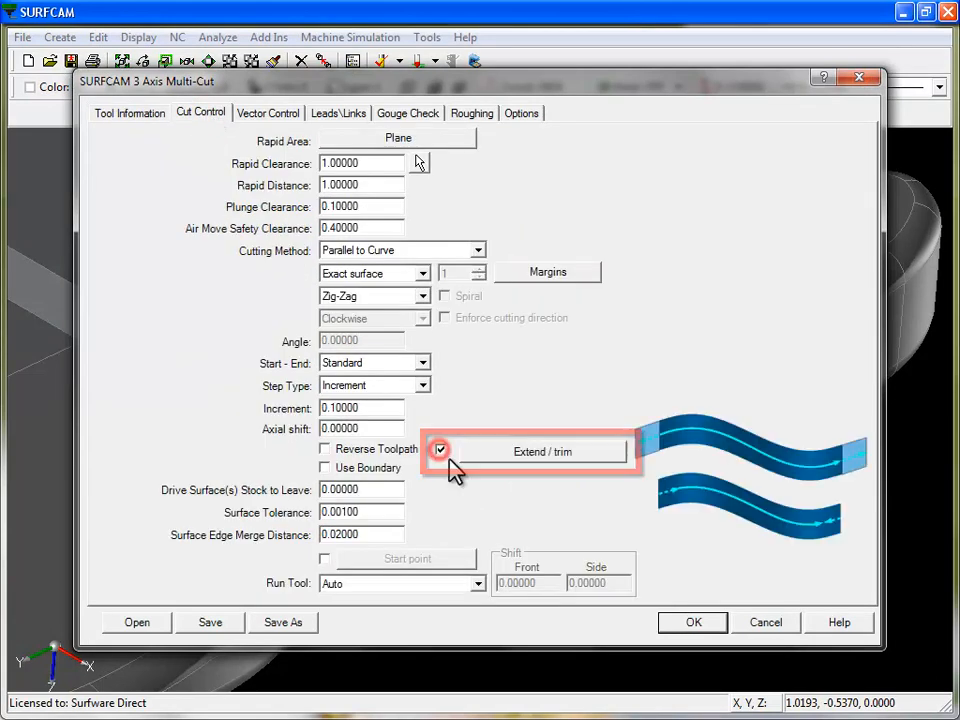
click(518, 455)
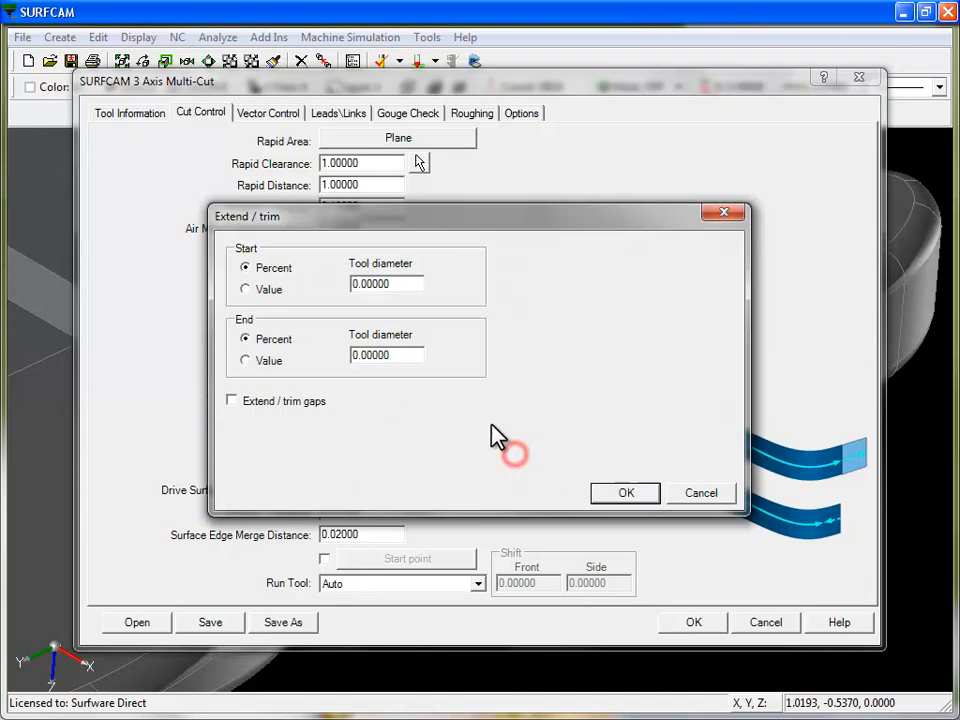
Step: Set the start and end extensions to 50 percent of the tool diameter and regenerate the toolpath
click(415, 284)
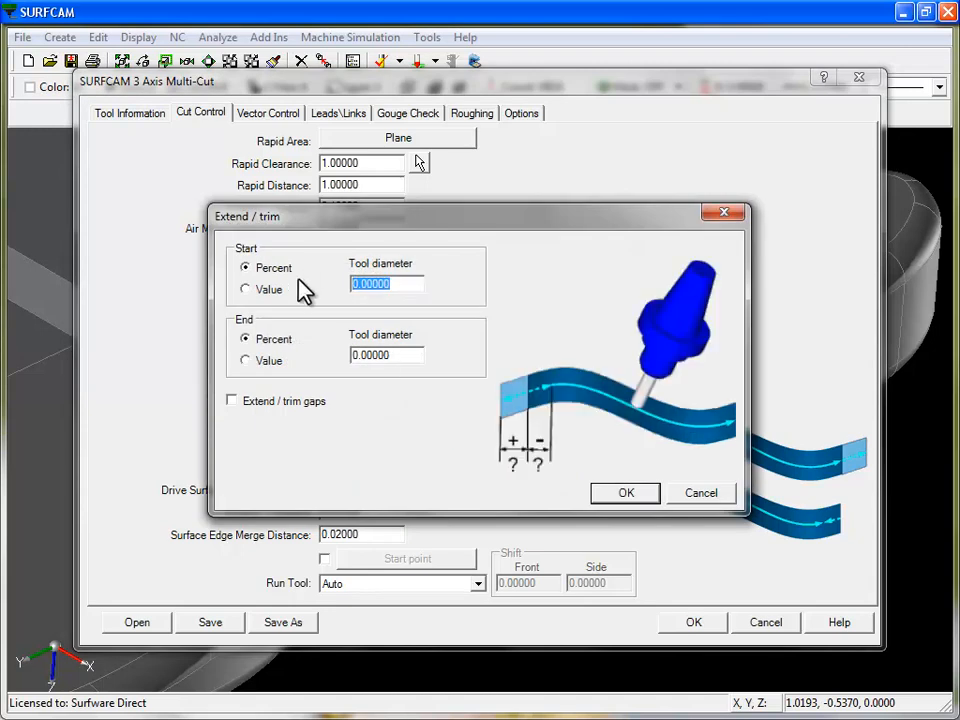
key(BackSpace)
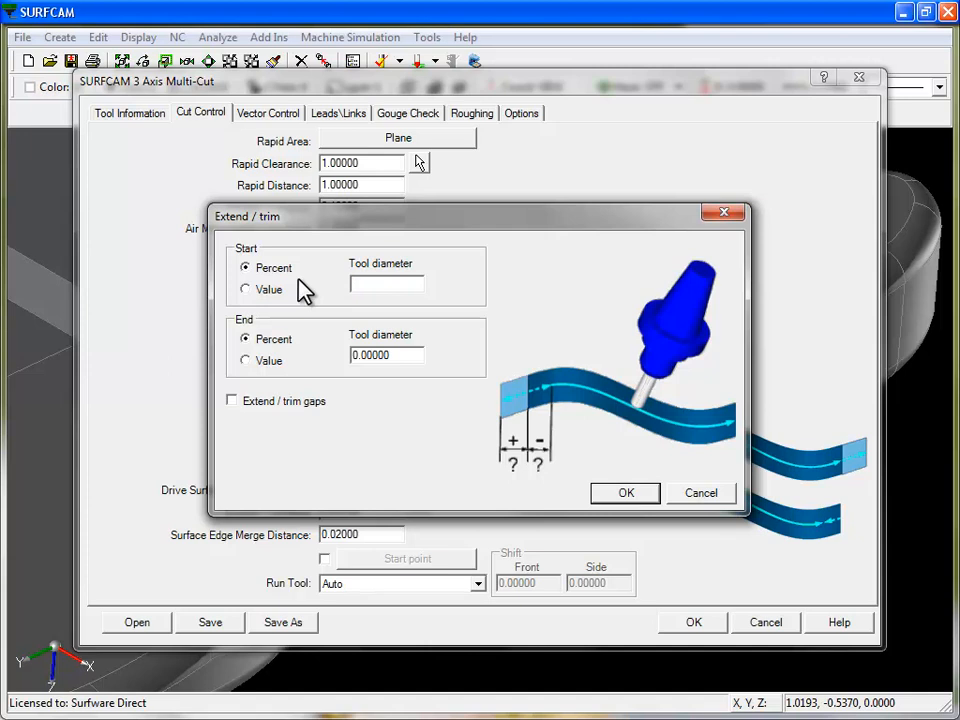
text(50)
click(397, 354)
text(50)
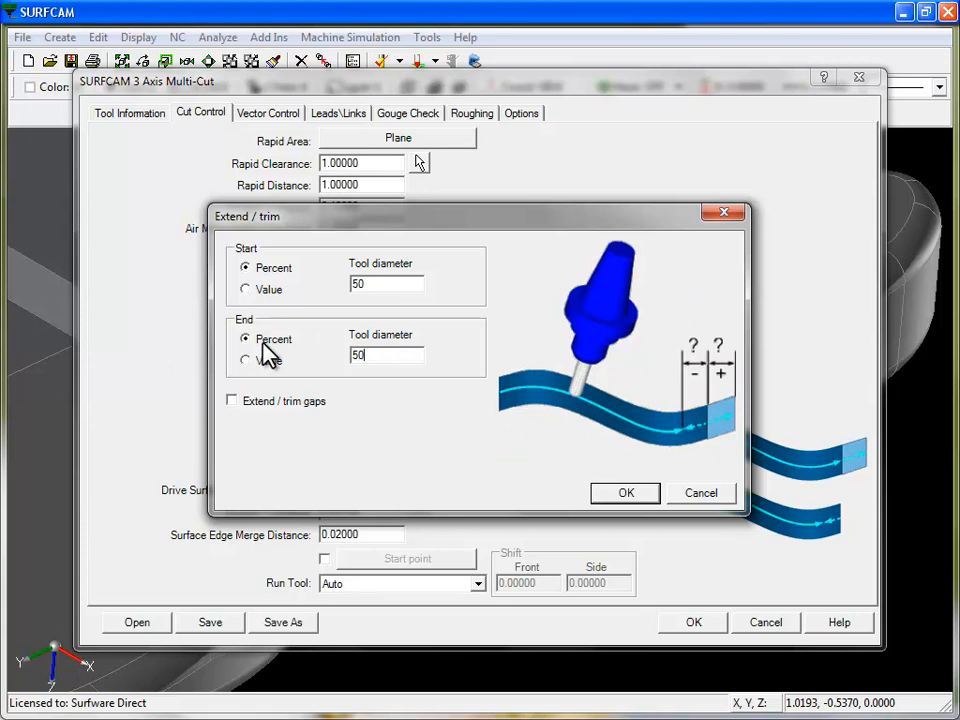
click(626, 493)
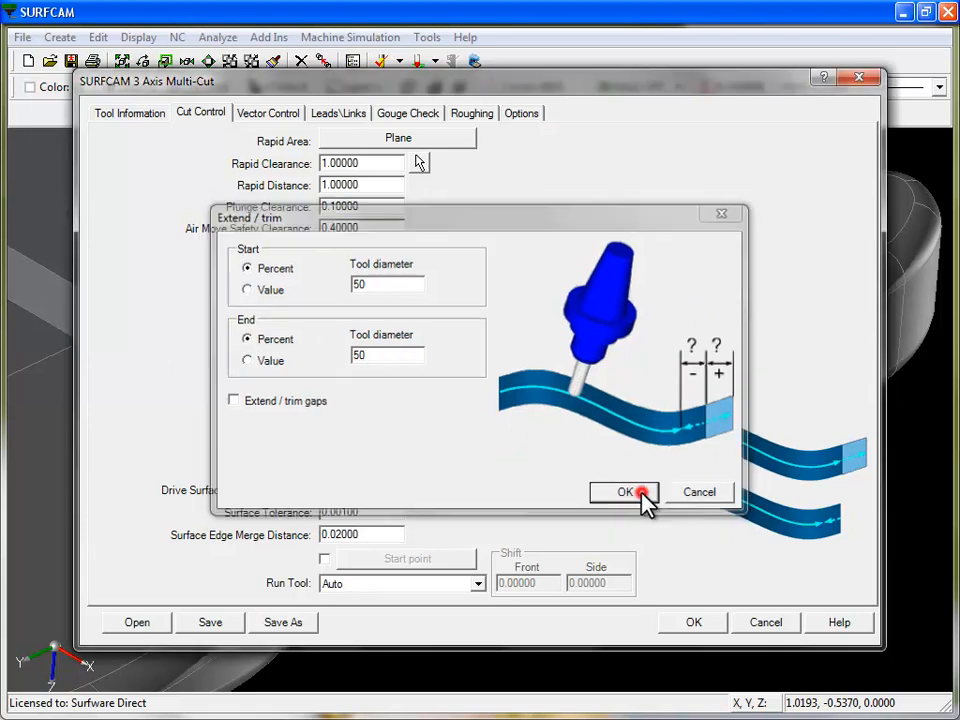
click(694, 622)
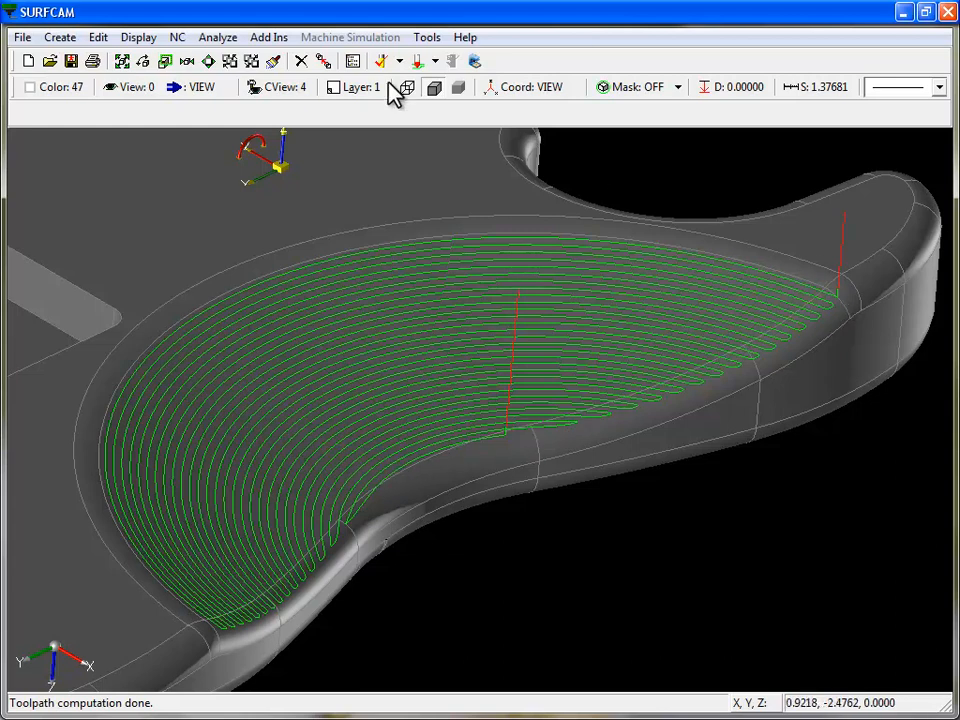
Step: Regenerate the Setup 2 Multi-Cut toolpath with its original geometry and Reverse Toolpath enabled
click(351, 62)
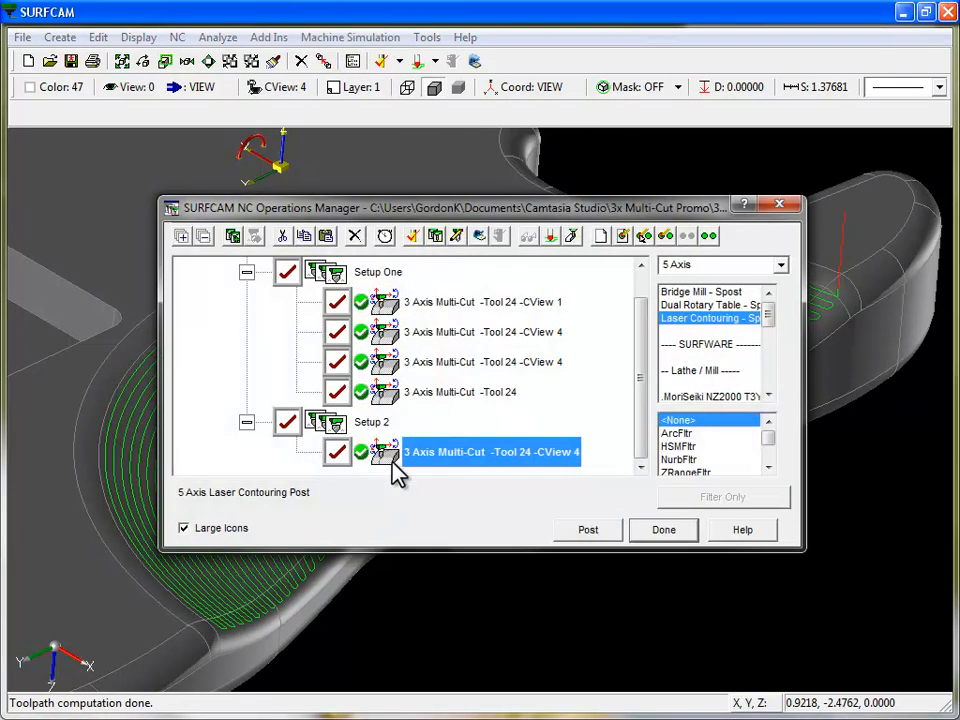
right_click(394, 458)
click(450, 538)
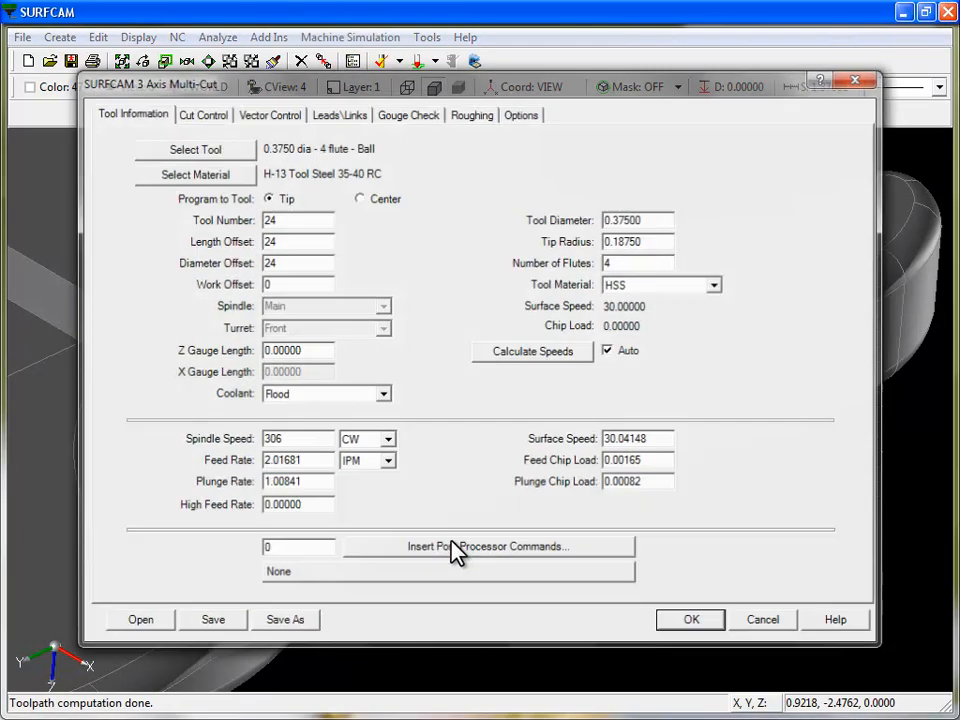
click(205, 114)
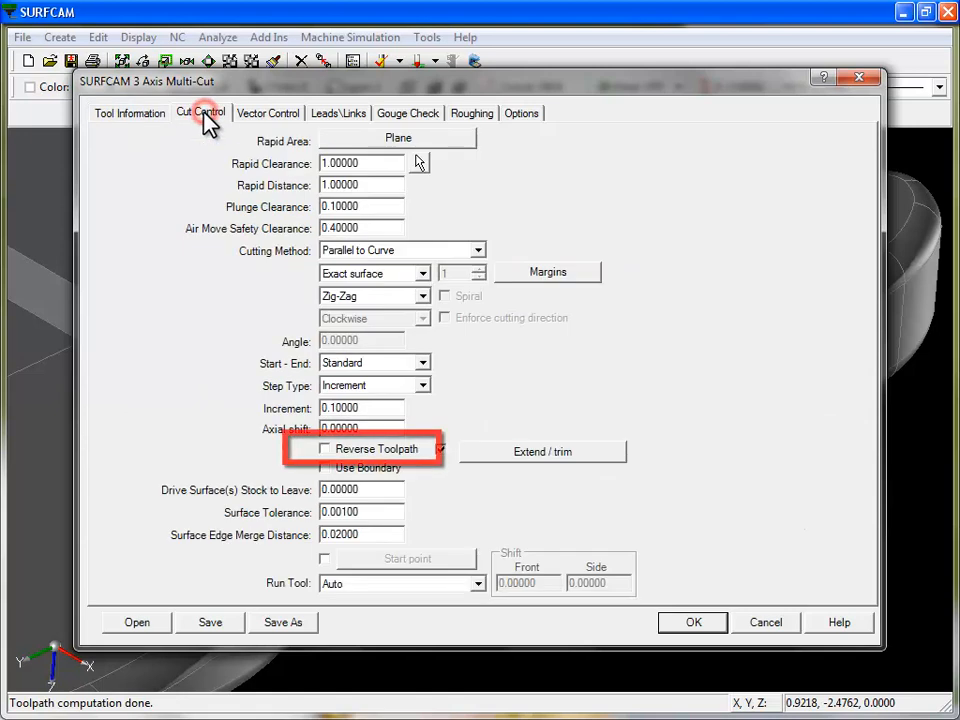
click(324, 449)
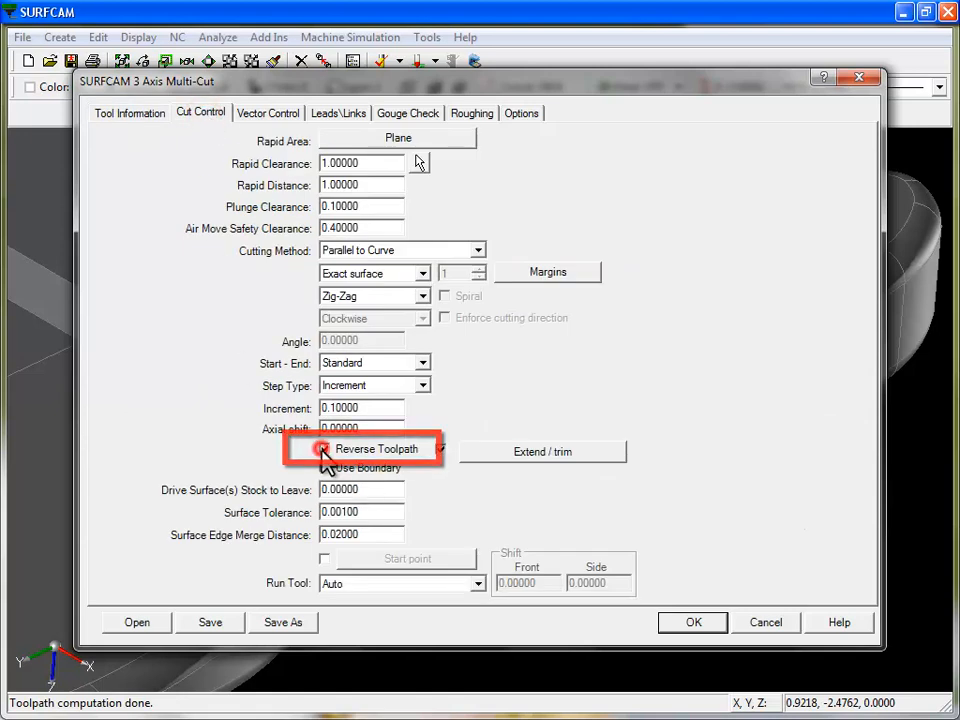
click(695, 624)
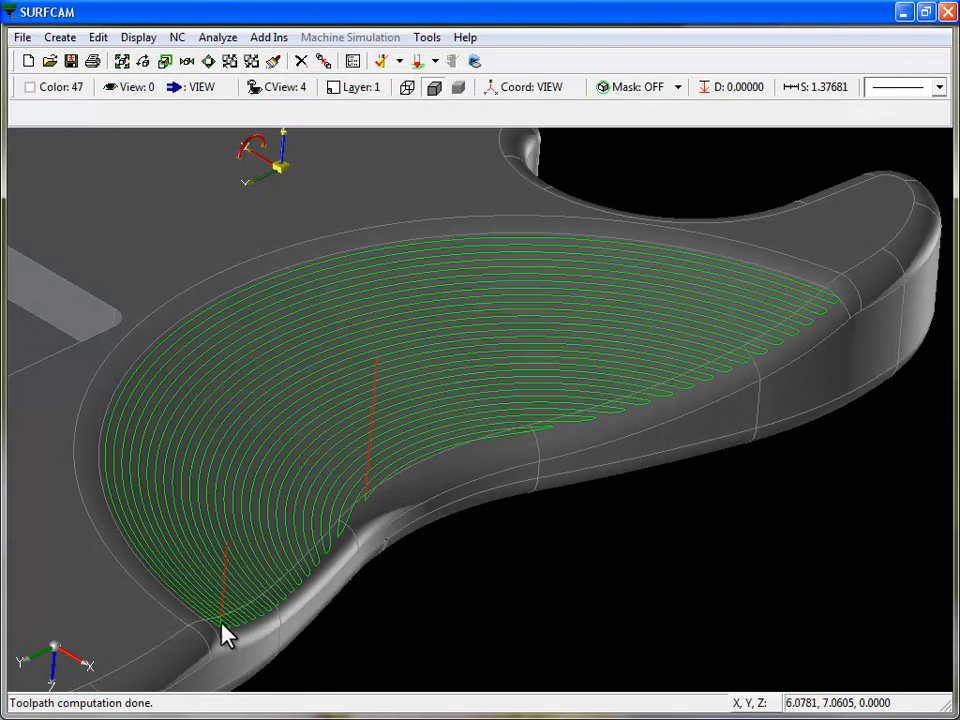
Step: Play the tool motion simulation of the reversed toolpath, then stop and leave the simulation
click(419, 63)
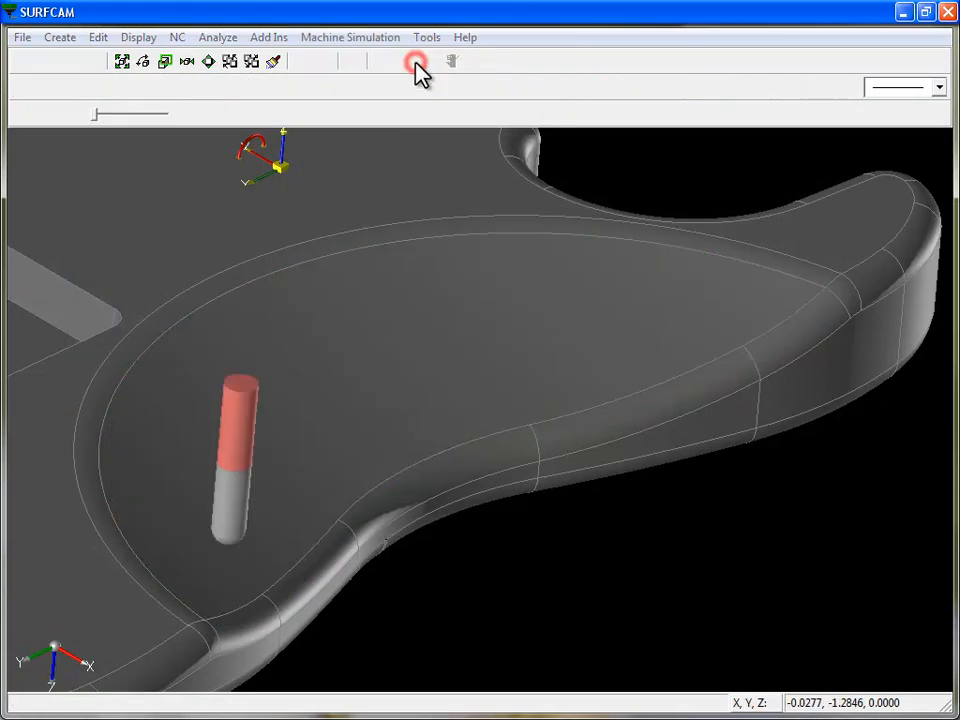
click(29, 113)
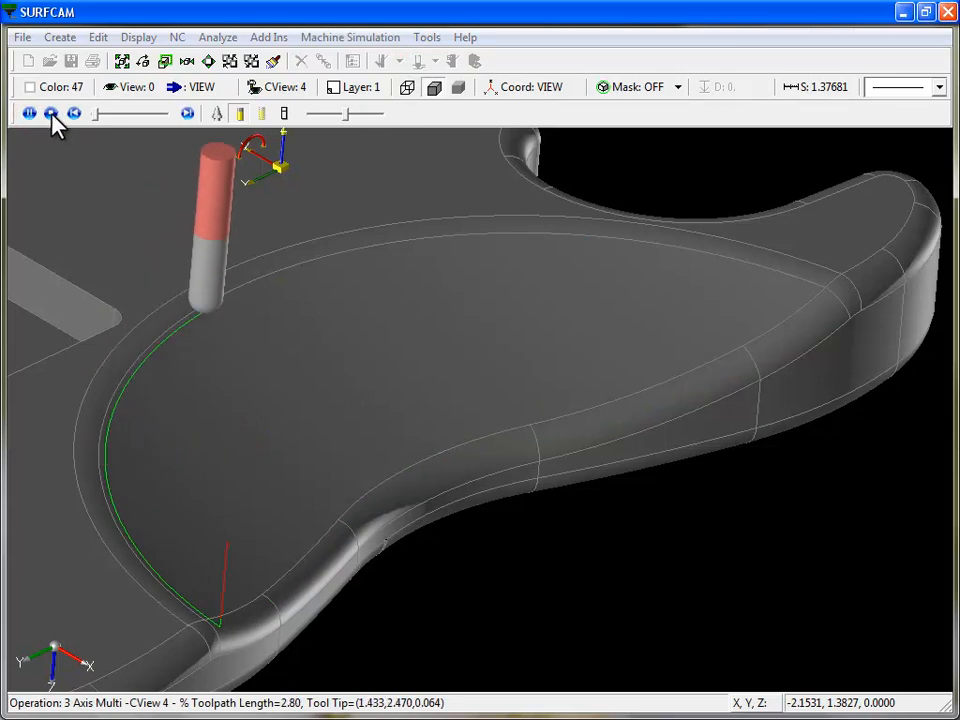
click(51, 113)
click(420, 63)
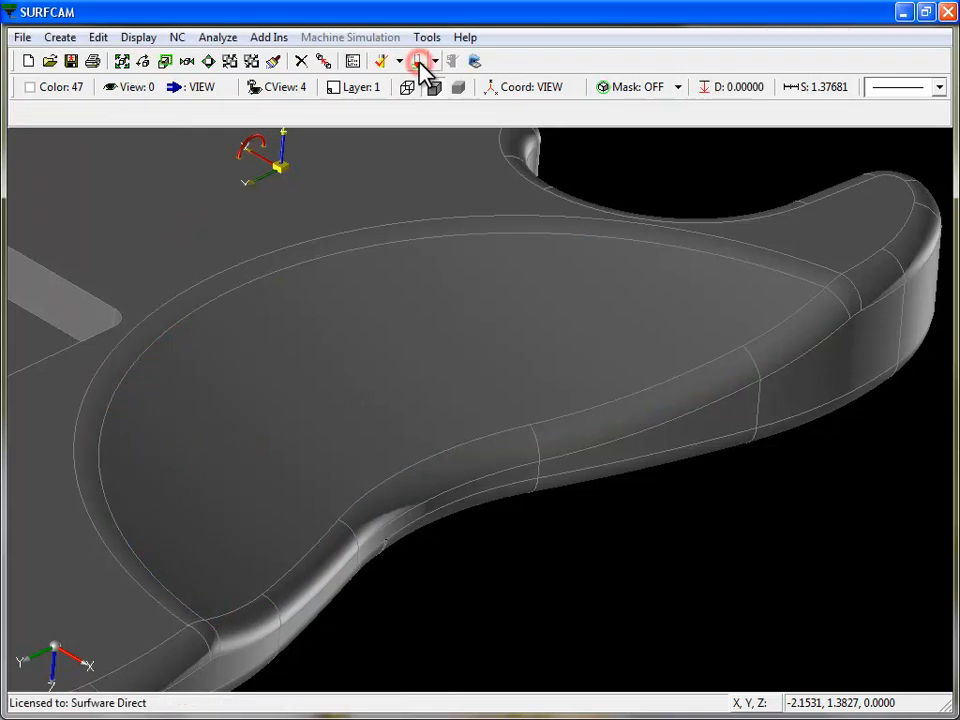
Step: Start regenerating the Setup 2 Multi-Cut operation with its original geometry, choosing Zig cuts with Spiral enabled
click(355, 66)
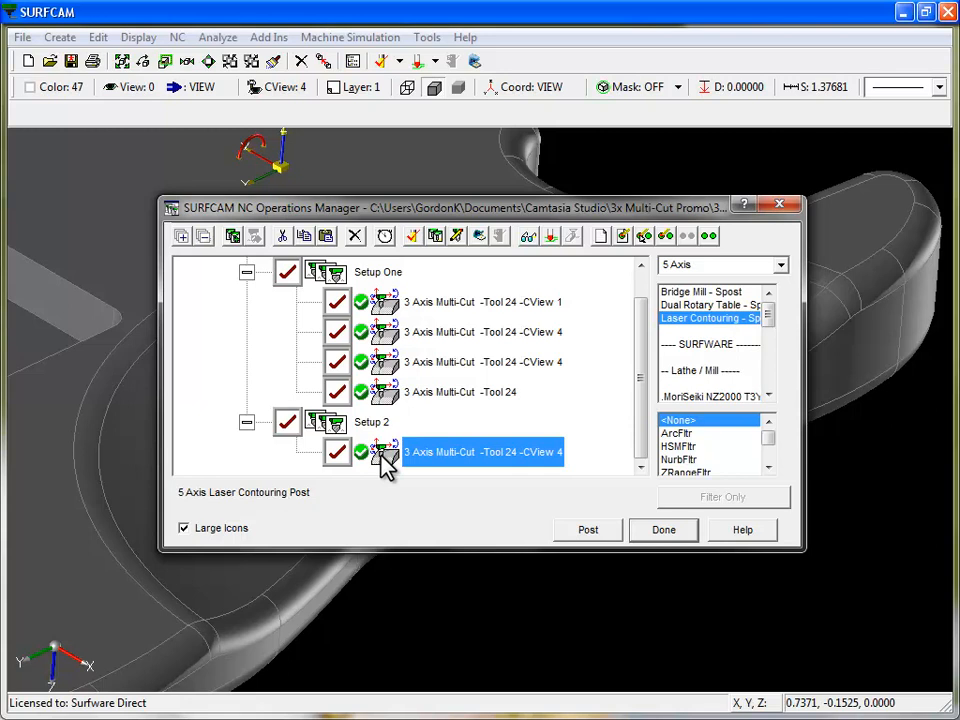
right_click(385, 463)
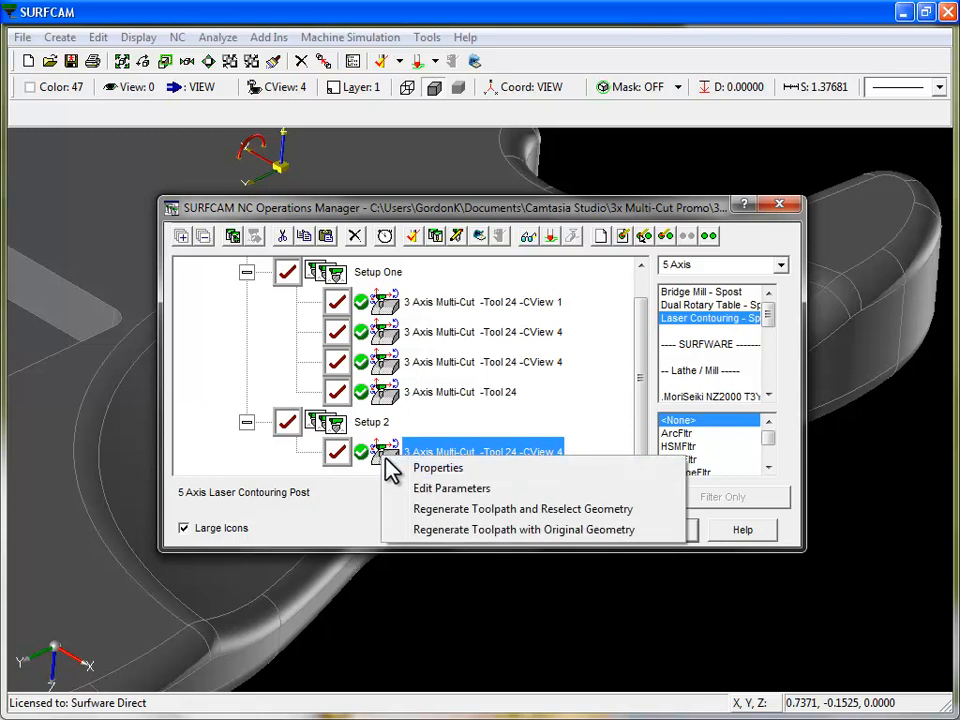
click(440, 540)
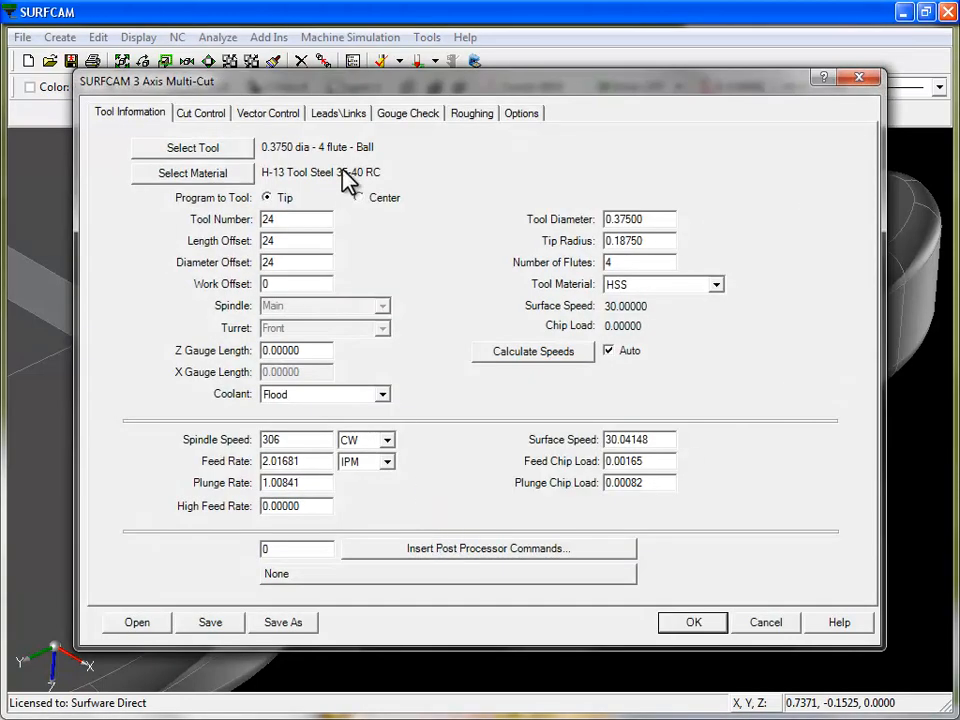
click(200, 113)
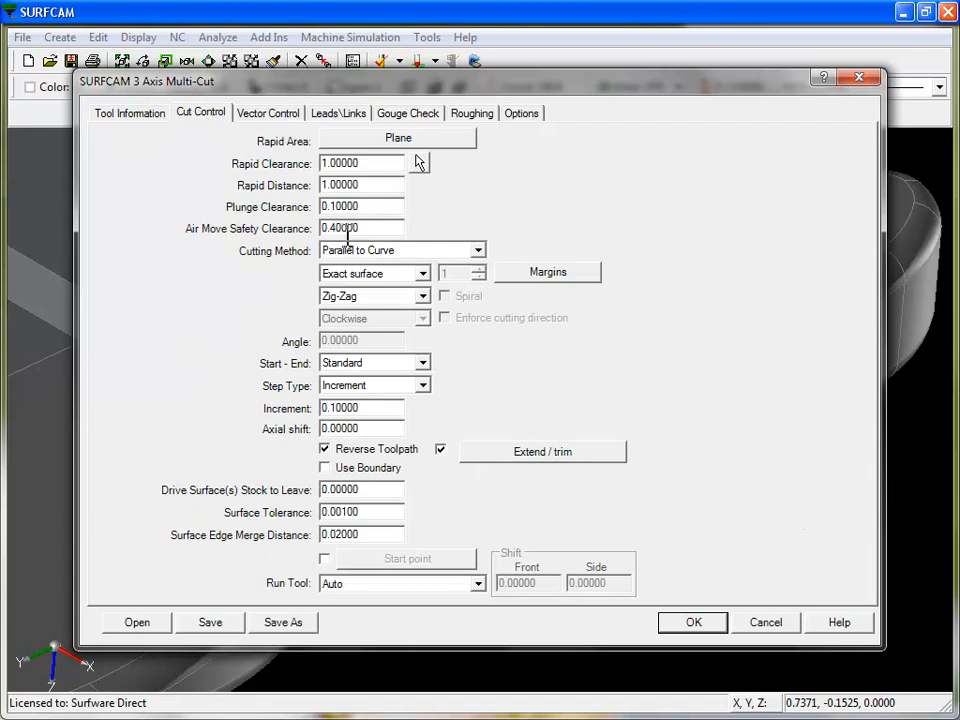
click(423, 296)
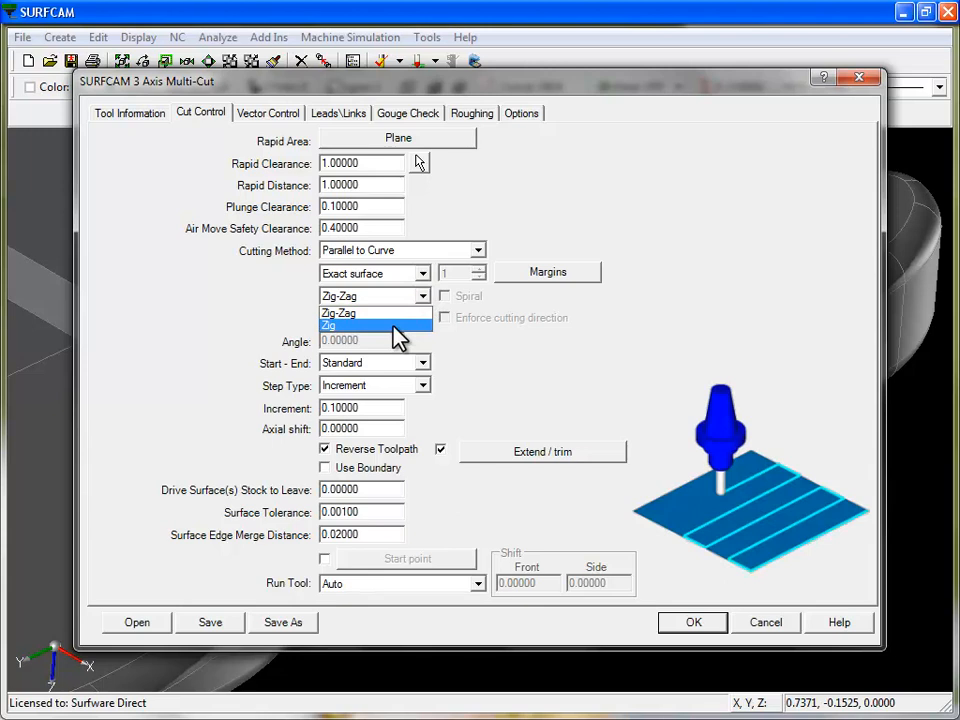
click(393, 326)
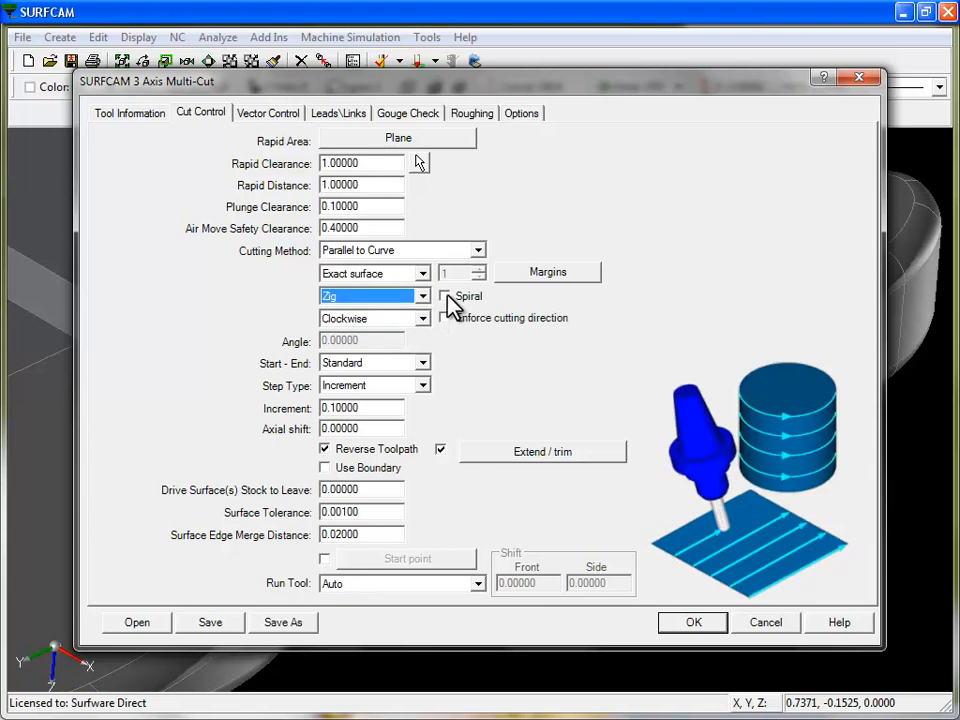
click(445, 297)
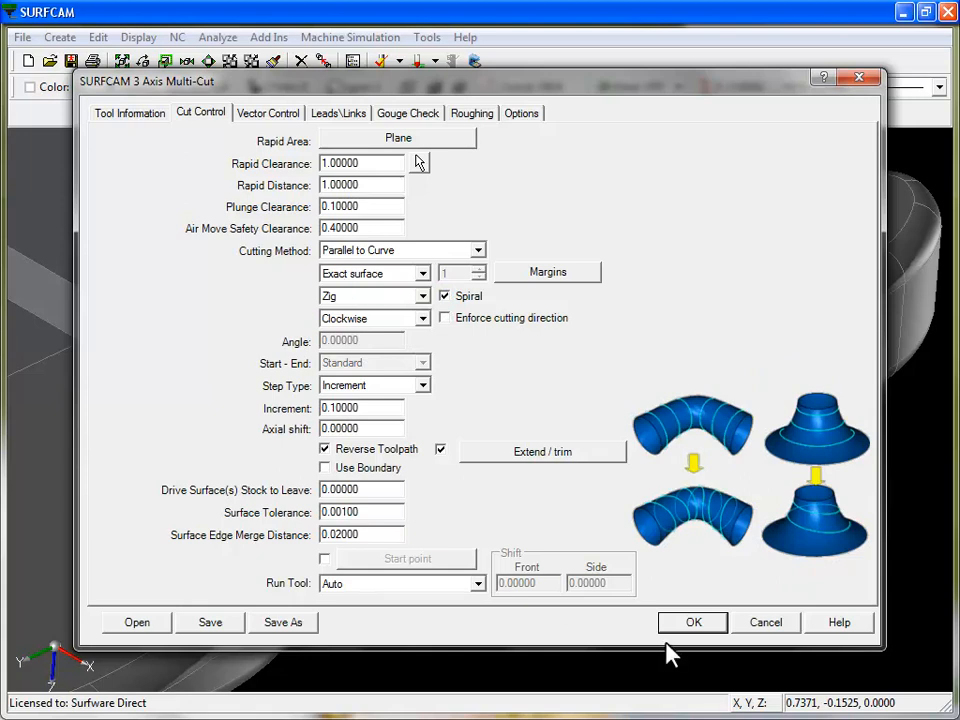
Step: Set large moves between slices to Direct, regenerate the spiral toolpath and inspect it up close
click(338, 113)
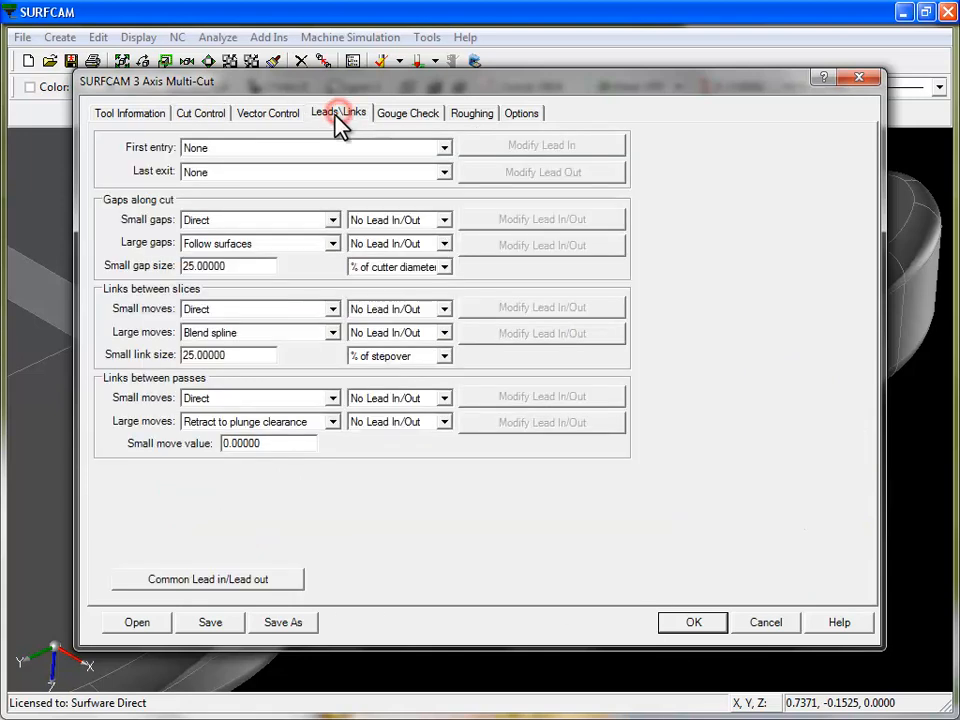
click(333, 333)
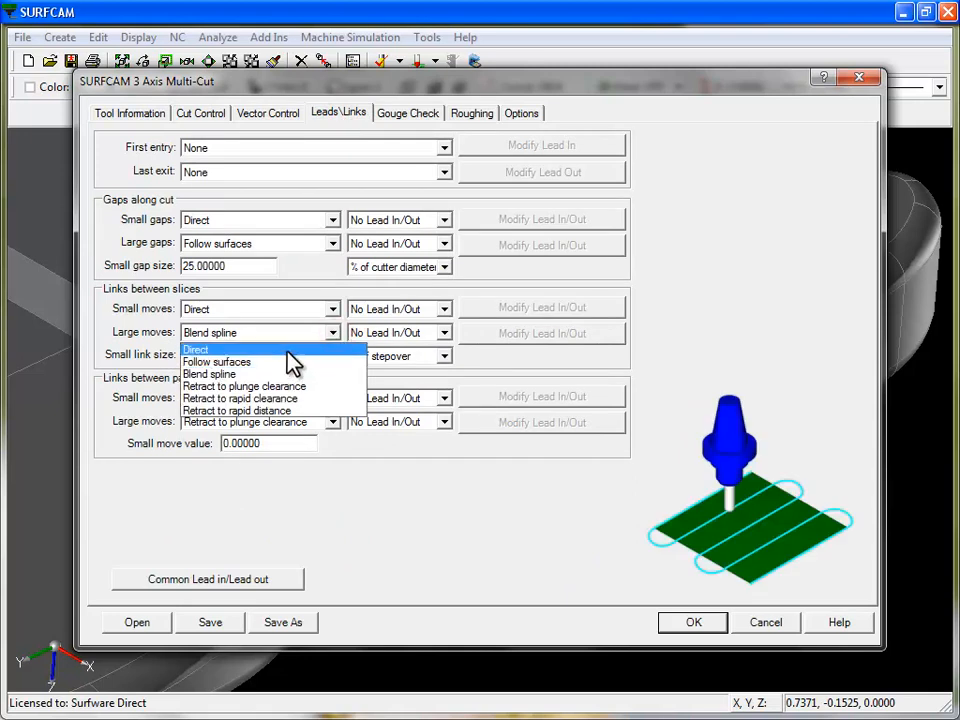
click(290, 352)
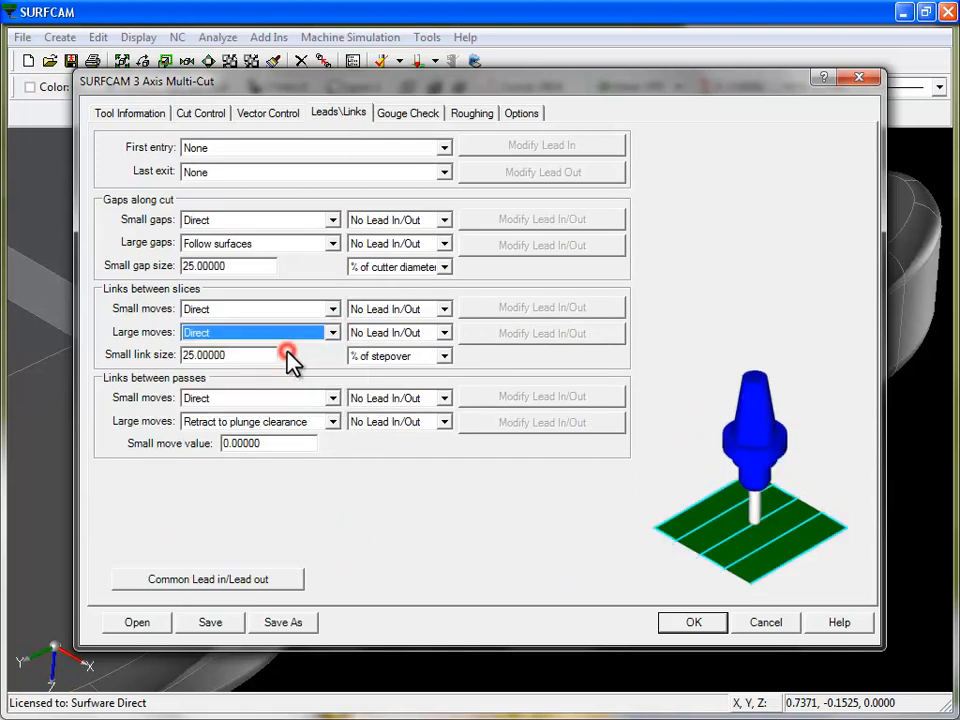
click(694, 623)
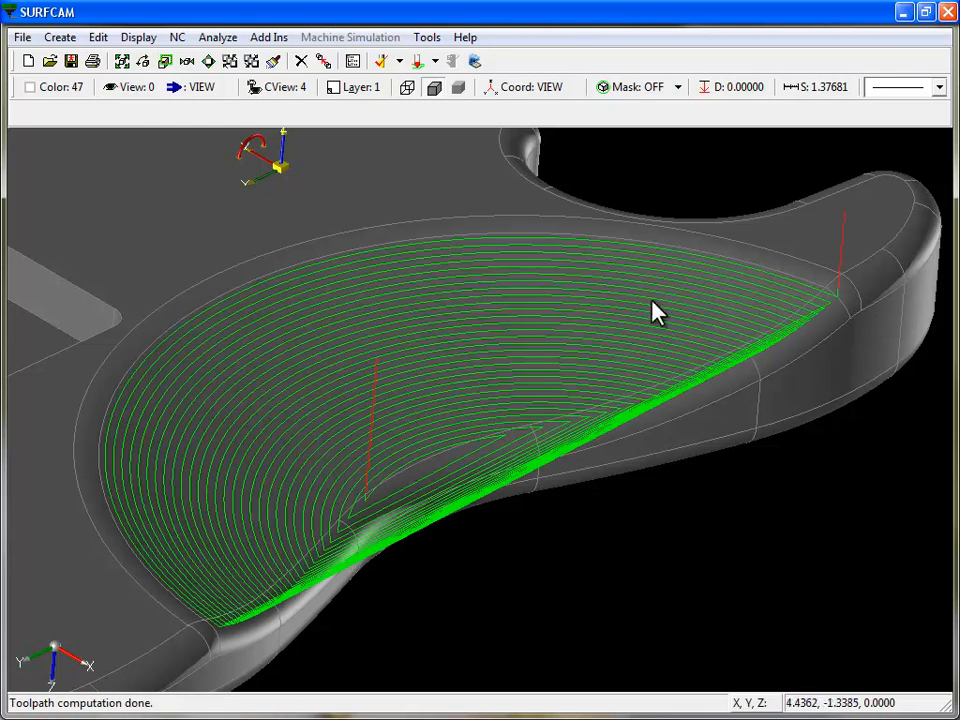
mouse_move(484, 528)
middle_down()
mouse_move(501, 516)
mouse_move(515, 528)
mouse_move(484, 524)
middle_up()
scroll(484, 526, up, 1)
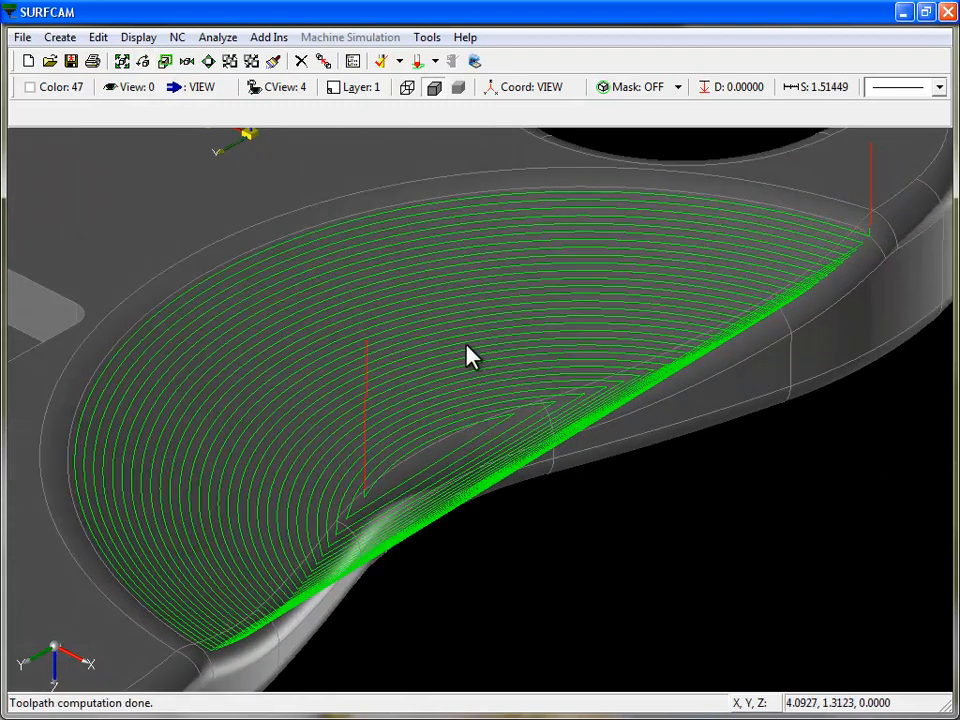
Step: Start regenerating the Setup 2 Multi-Cut operation with its original geometry, turning off Spiral and choosing Zig-Zag cuts
click(355, 60)
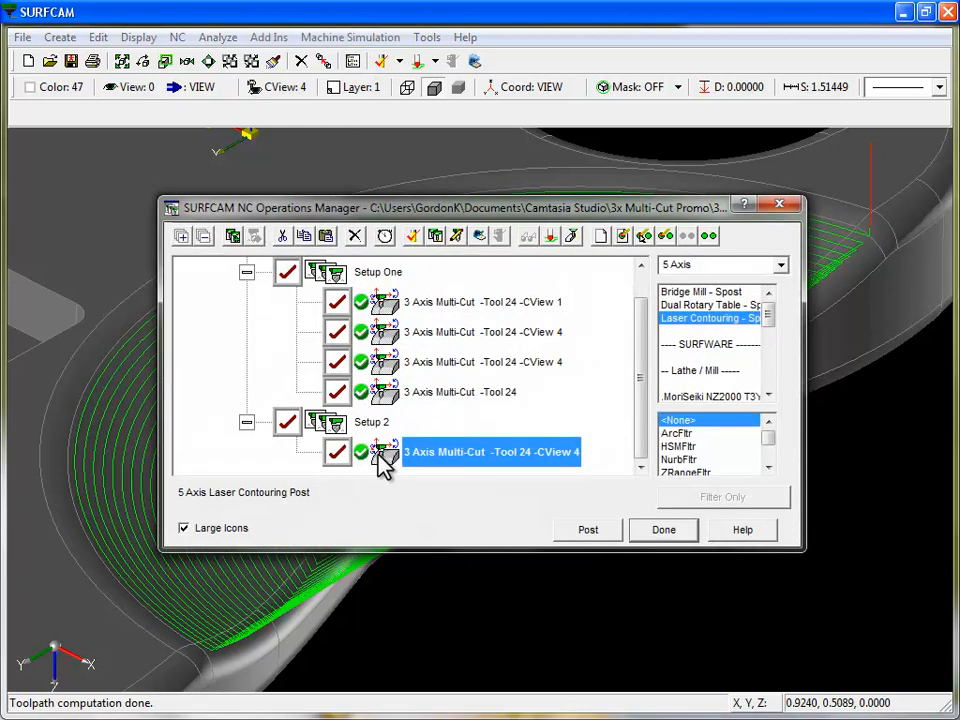
right_click(378, 456)
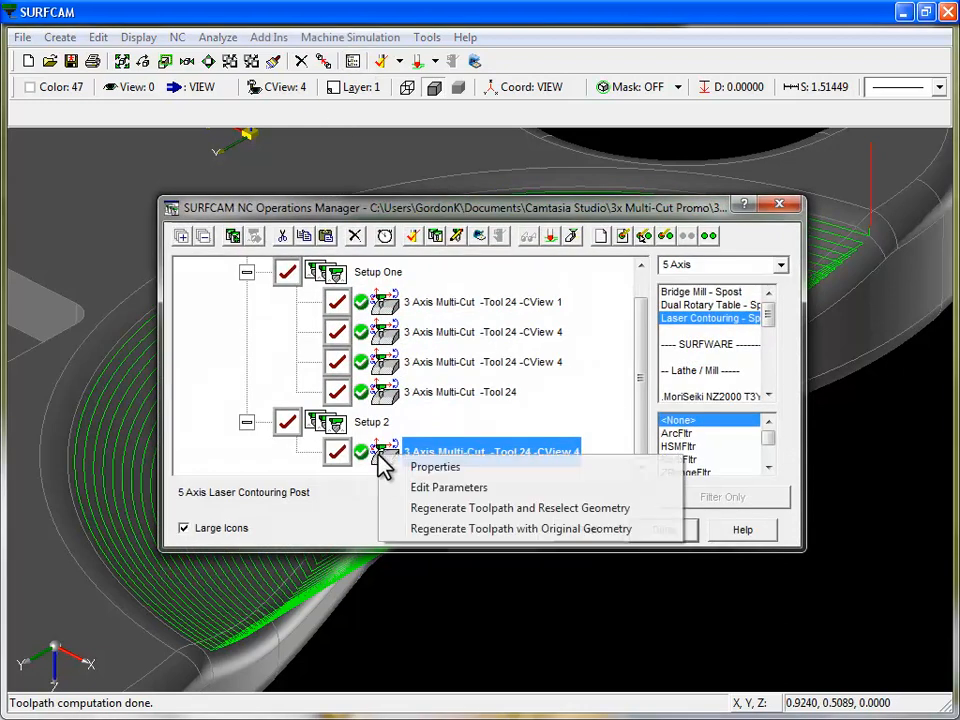
click(433, 528)
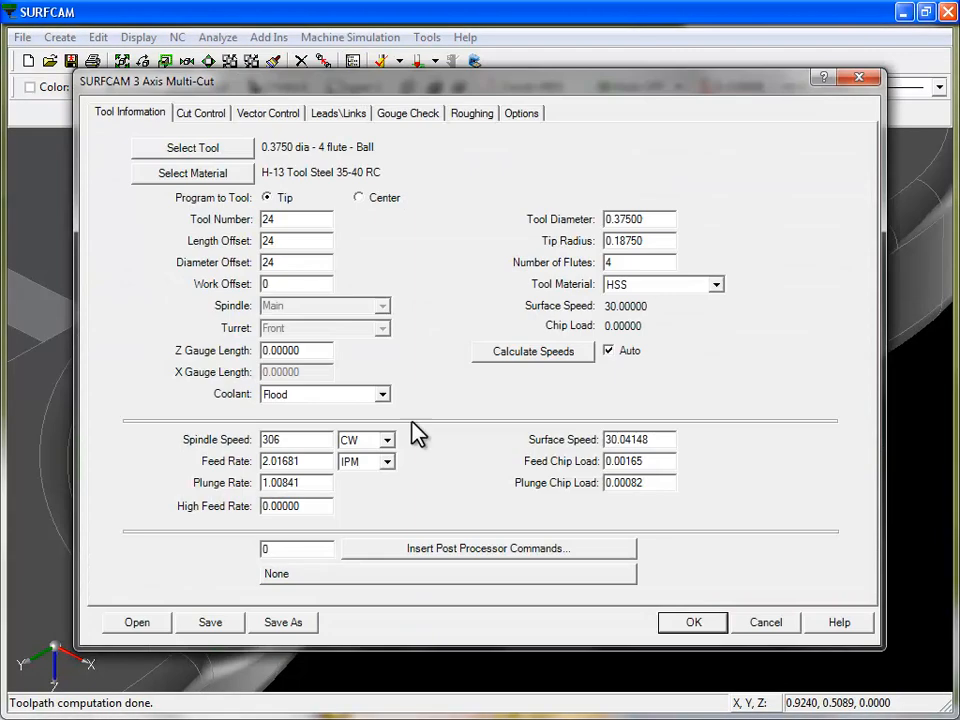
click(204, 113)
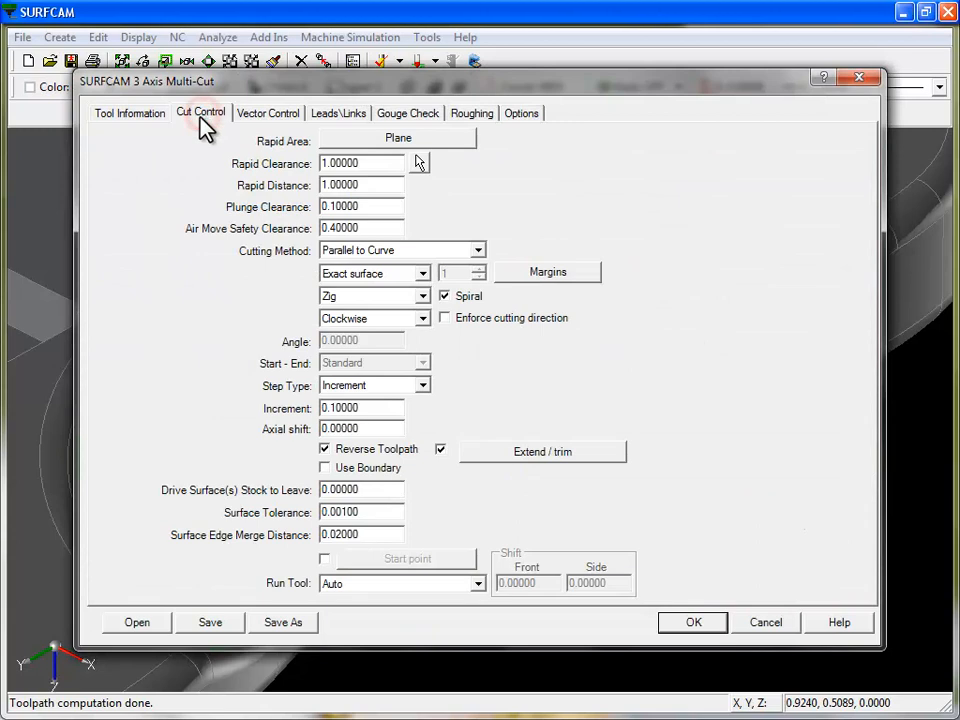
click(444, 297)
click(422, 296)
click(394, 314)
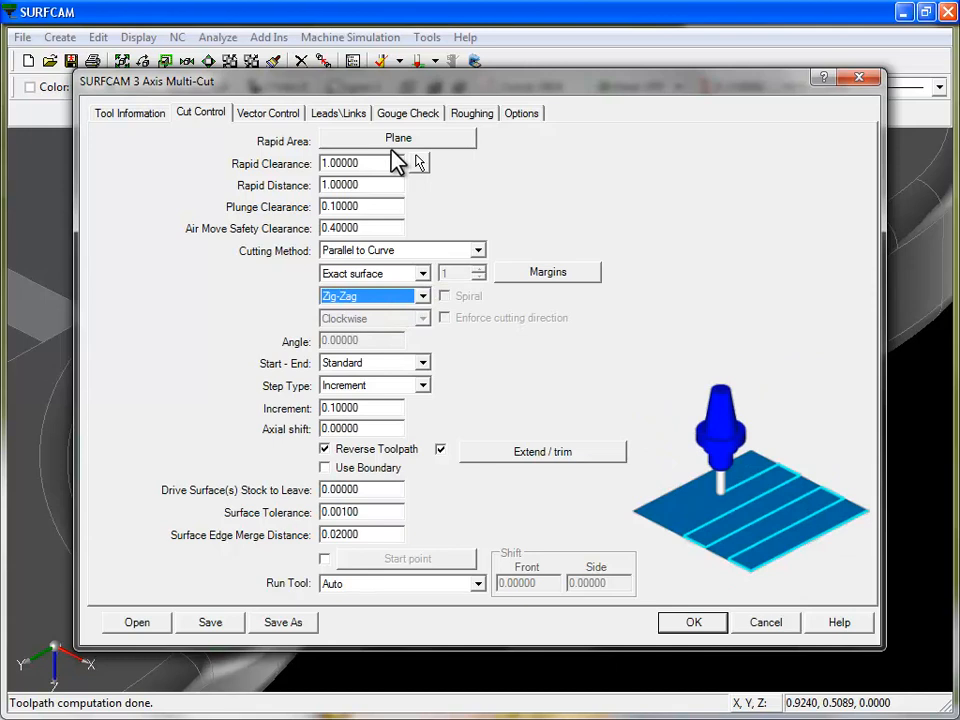
Step: Set the first entry to Approach from rapid clearance with a Tangential line lead-in and regenerate the toolpath
click(340, 113)
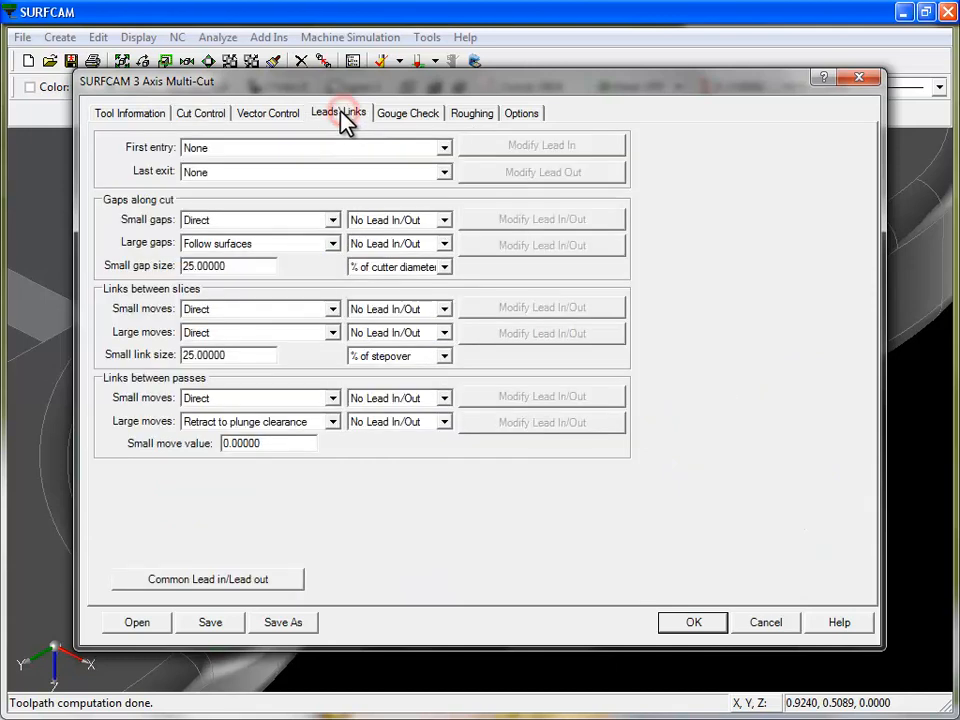
click(444, 148)
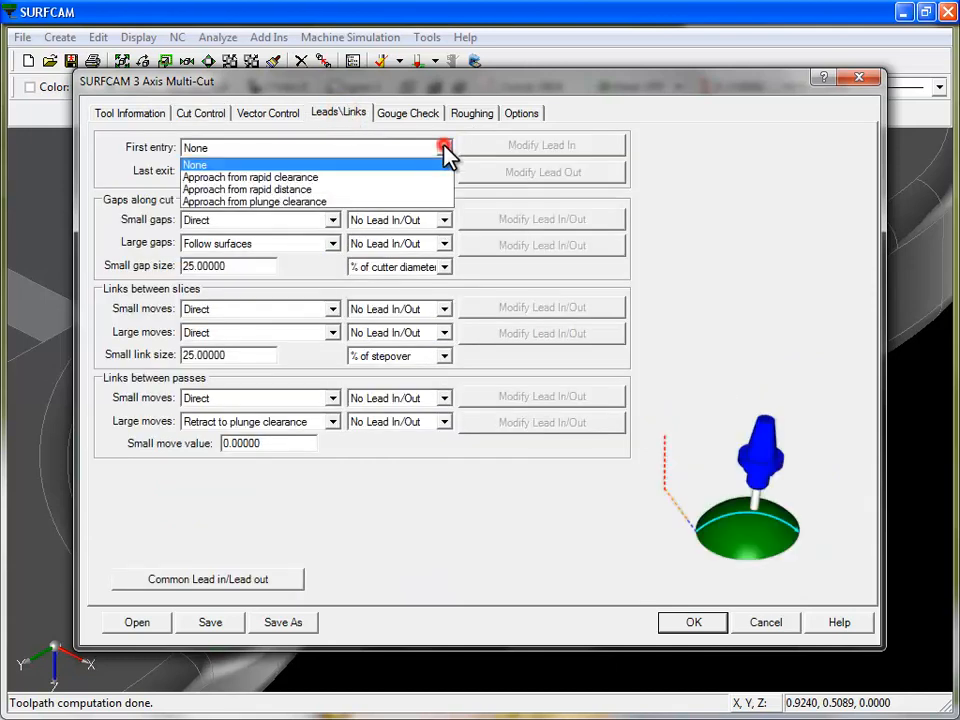
click(400, 178)
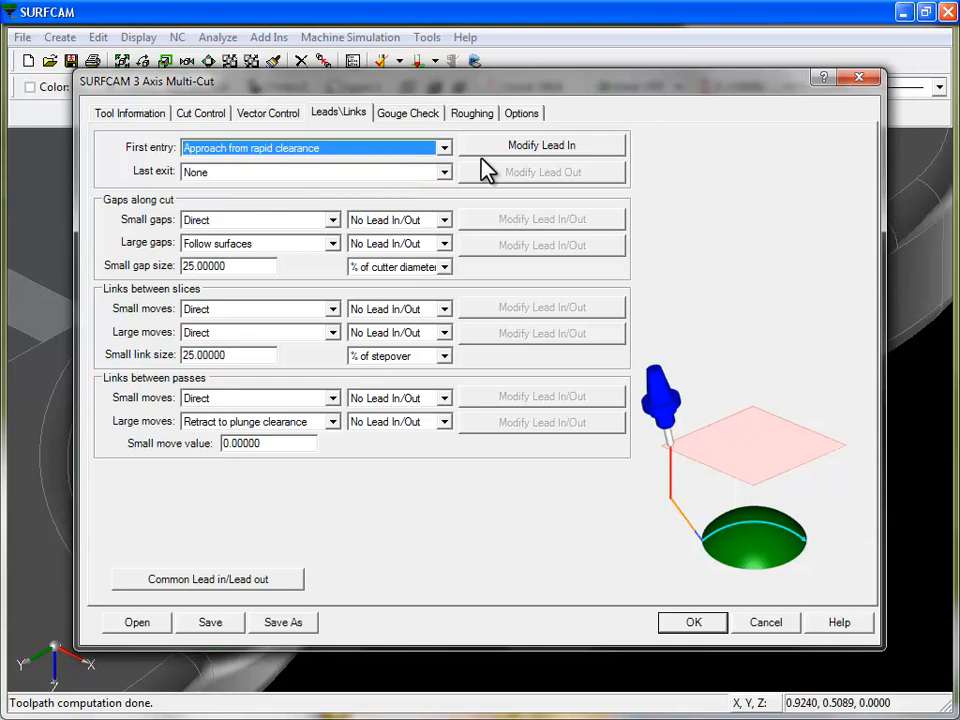
click(522, 150)
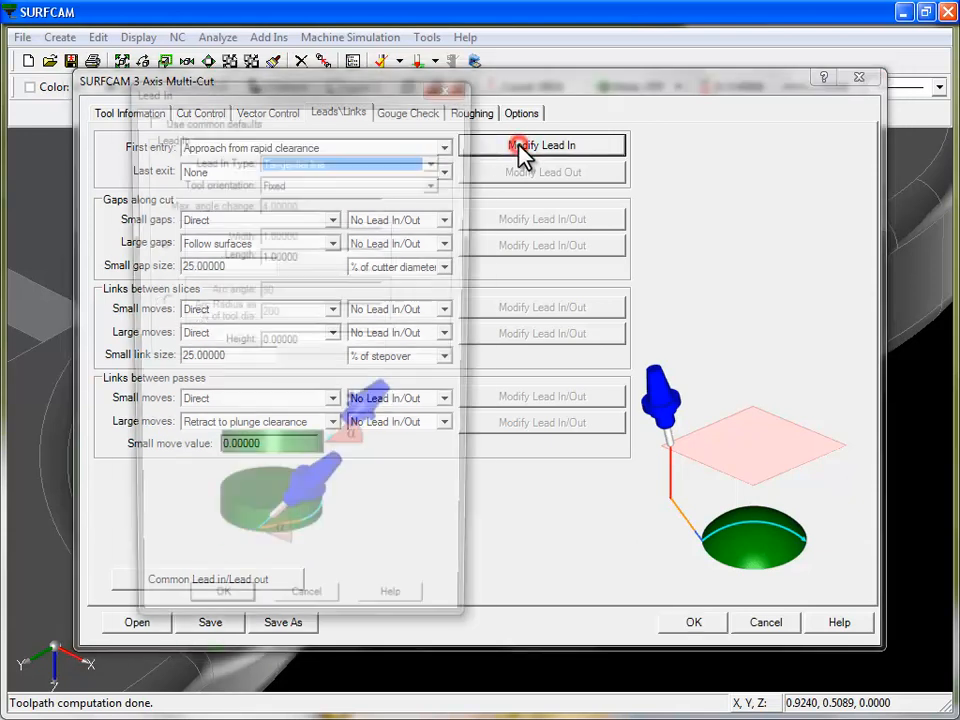
click(437, 161)
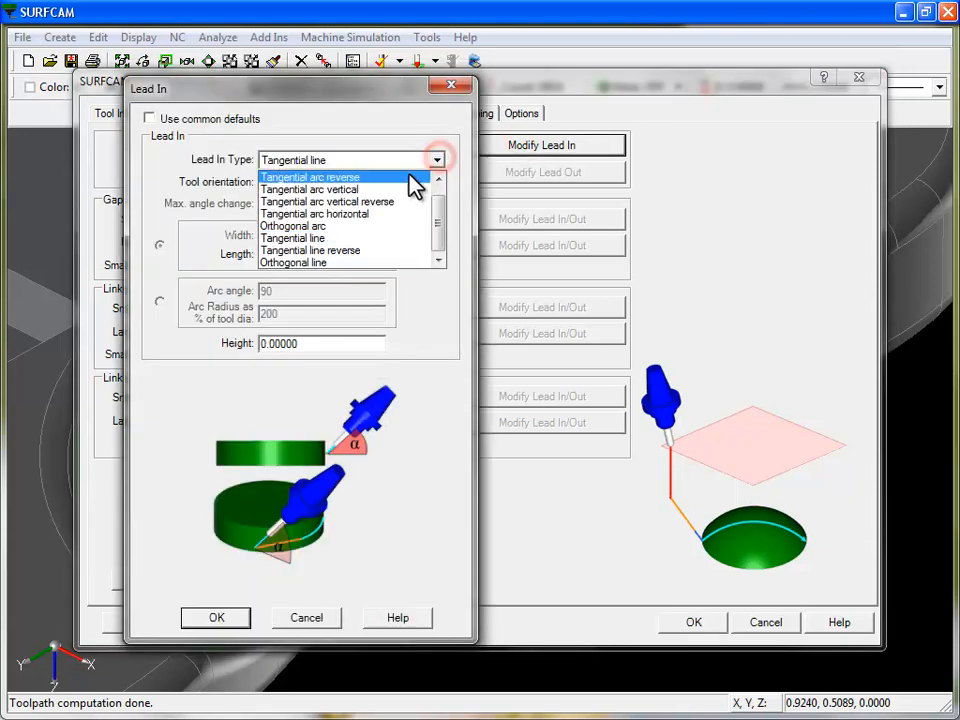
click(340, 238)
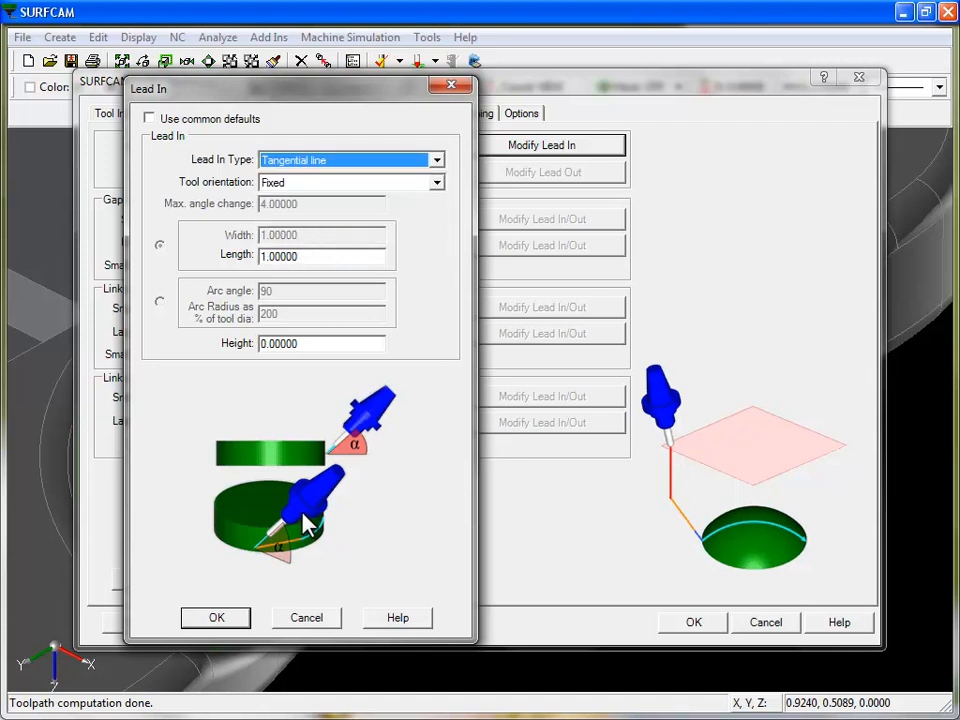
click(218, 618)
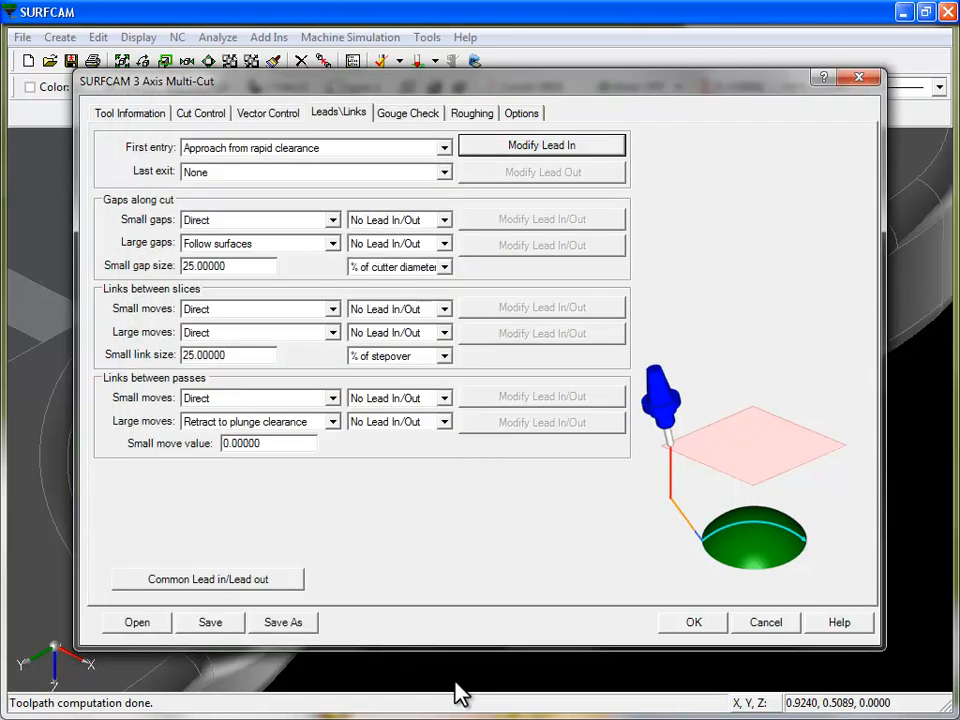
click(694, 625)
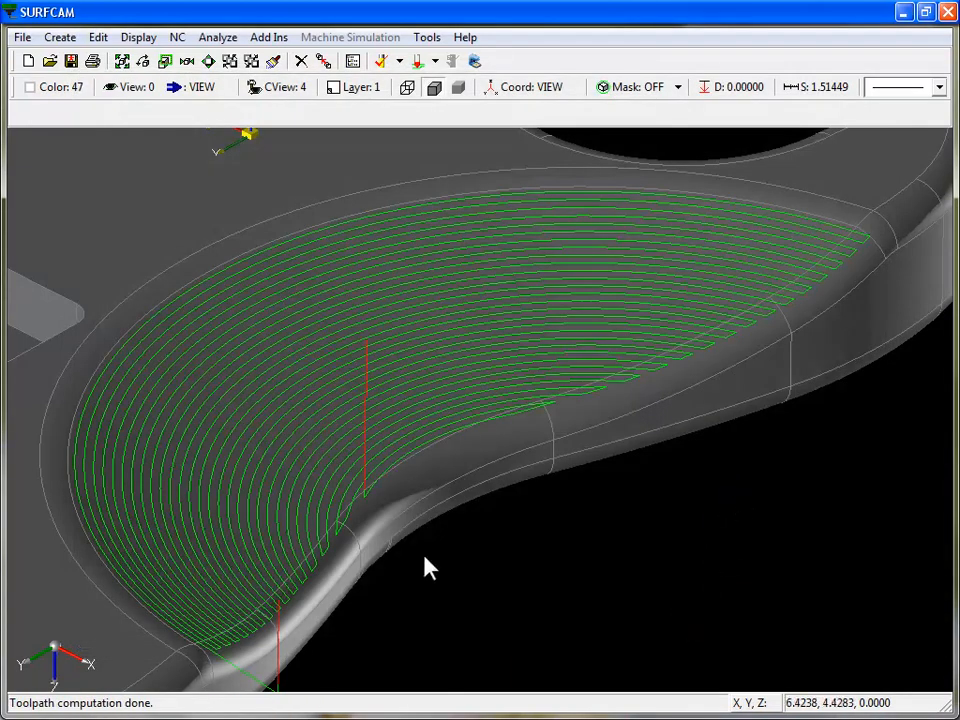
Step: Regenerate the Setup 2 Multi-Cut toolpath with its original geometry, setting large moves between slices back to Blend spline
scroll(420, 563, down, 3)
scroll(420, 575, up, 1)
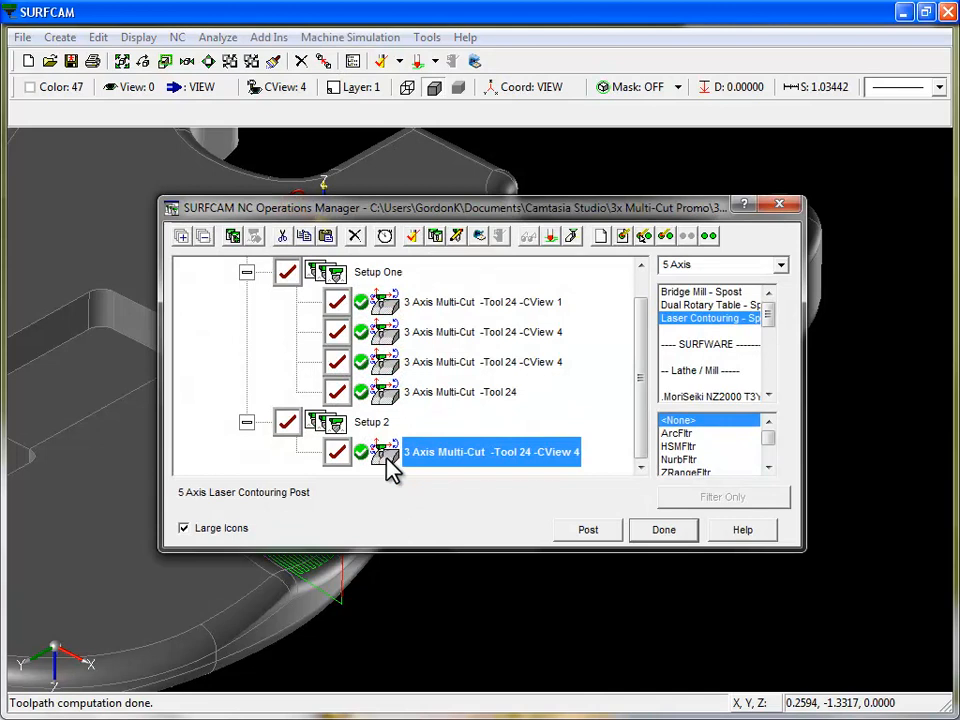
right_click(391, 466)
click(450, 533)
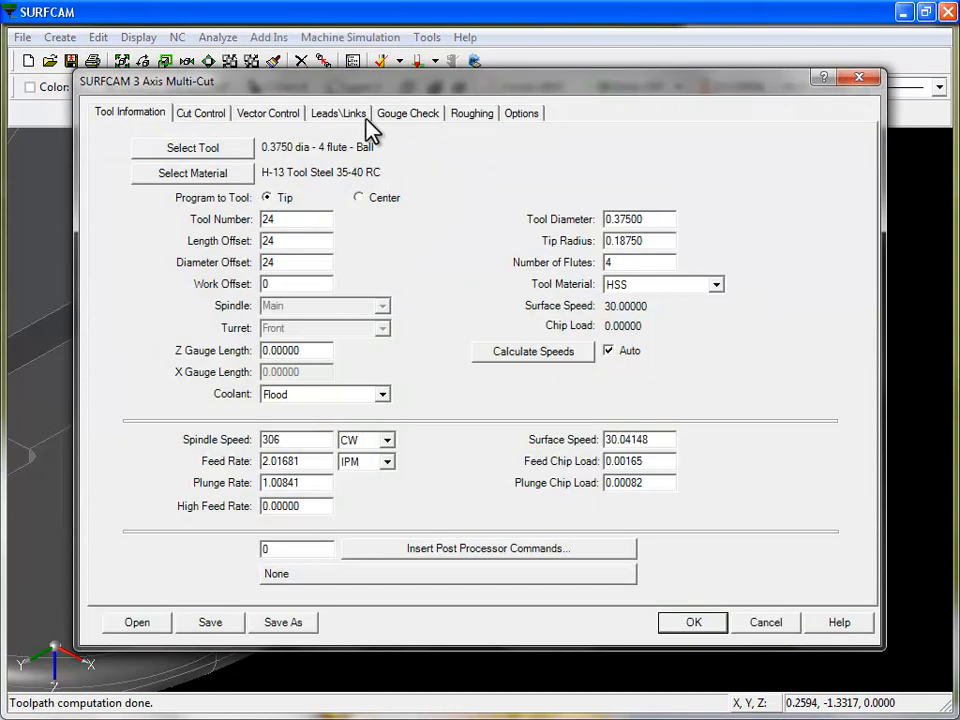
click(360, 116)
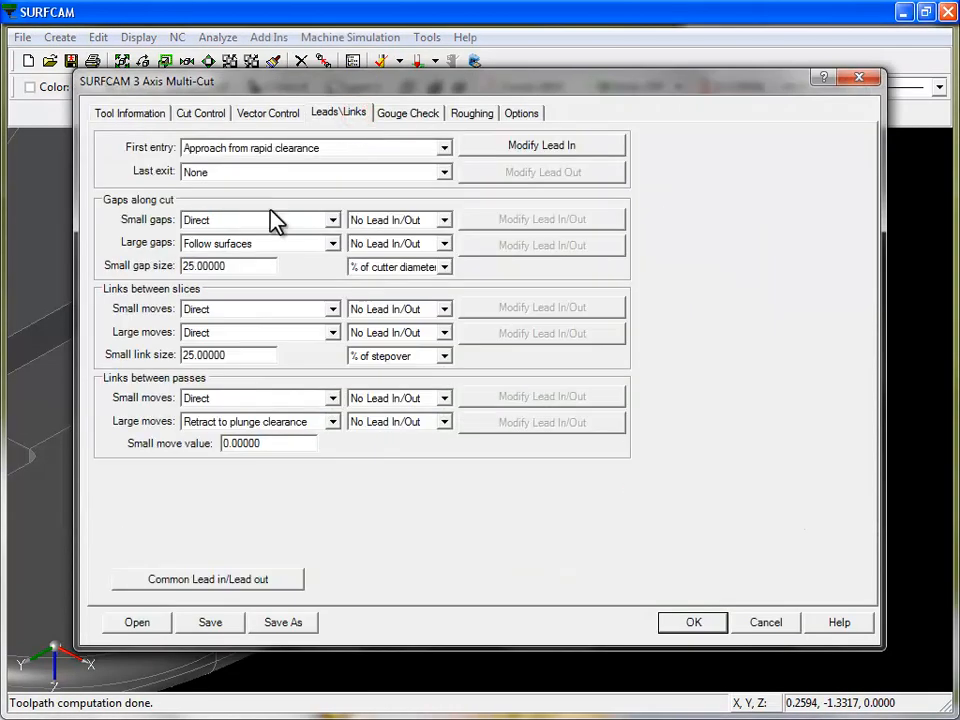
click(334, 332)
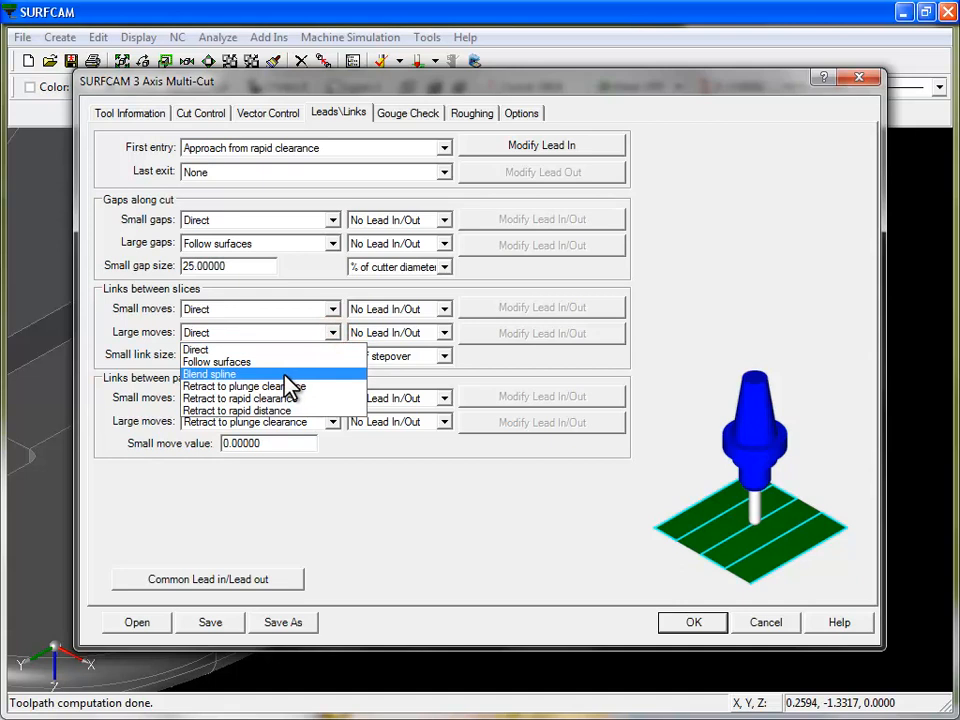
click(281, 373)
click(694, 622)
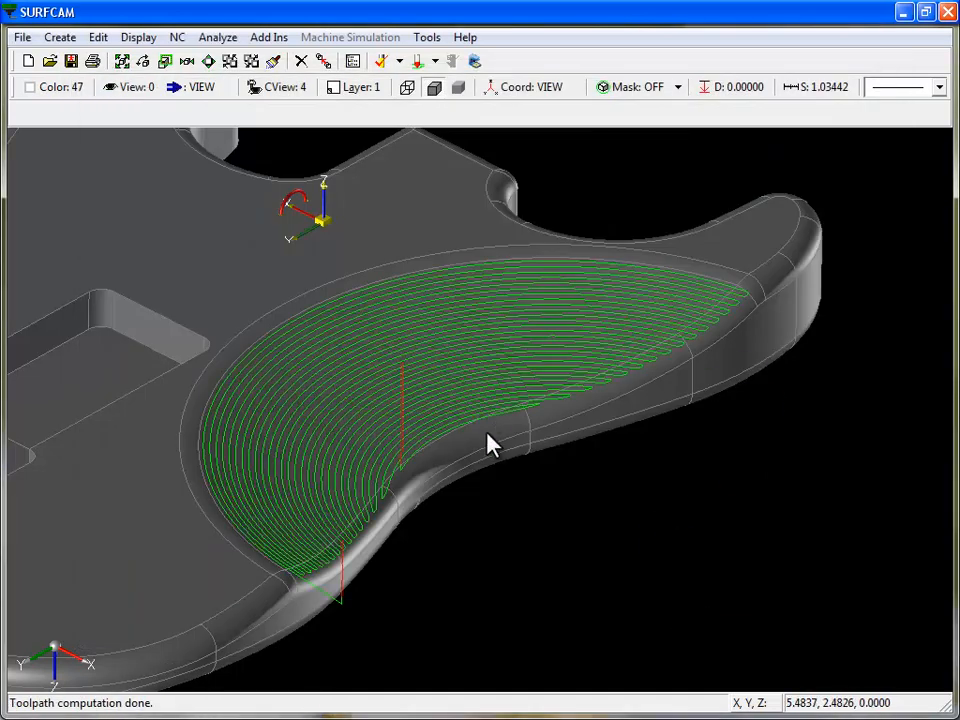
mouse_move(488, 444)
middle_down()
mouse_move(513, 438)
mouse_move(495, 448)
middle_up()
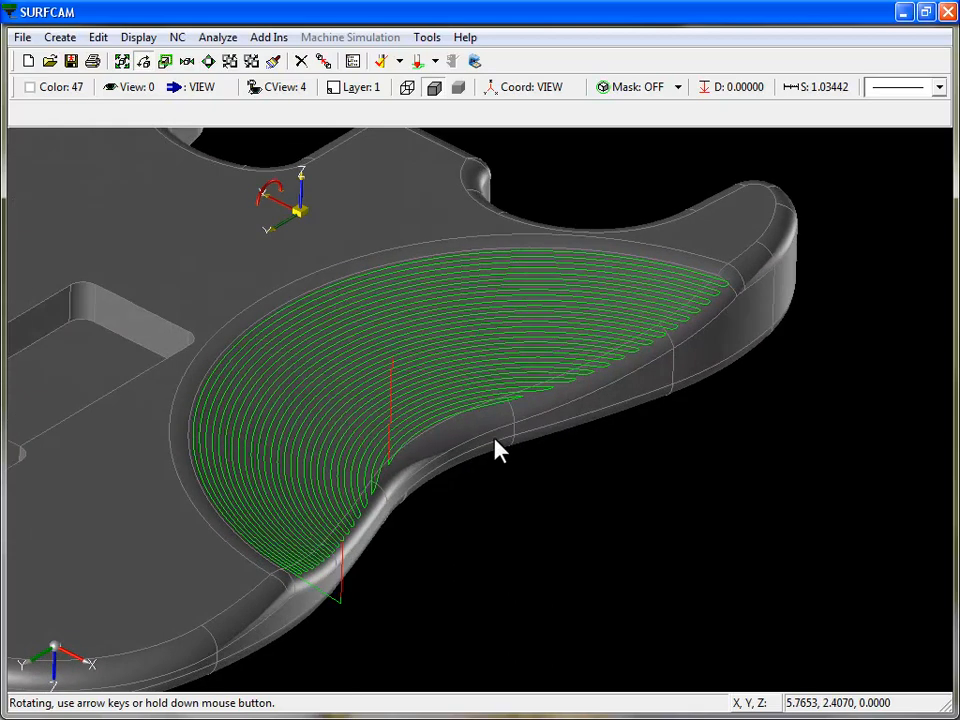